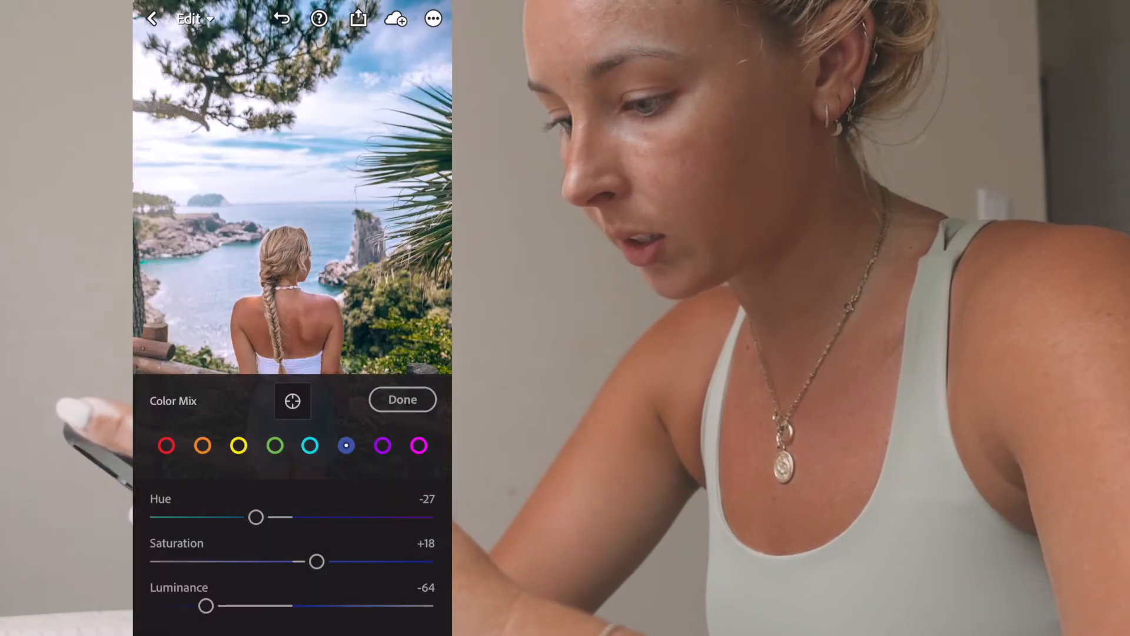
- Raise the saturation and luminance of the blues in the photo's Color Mix
left_click_drag(316, 561, 410, 561)
mouse_move(215, 605)
left_mouse_down()
mouse_move(204, 605)
mouse_move(237, 605)
left_mouse_up()
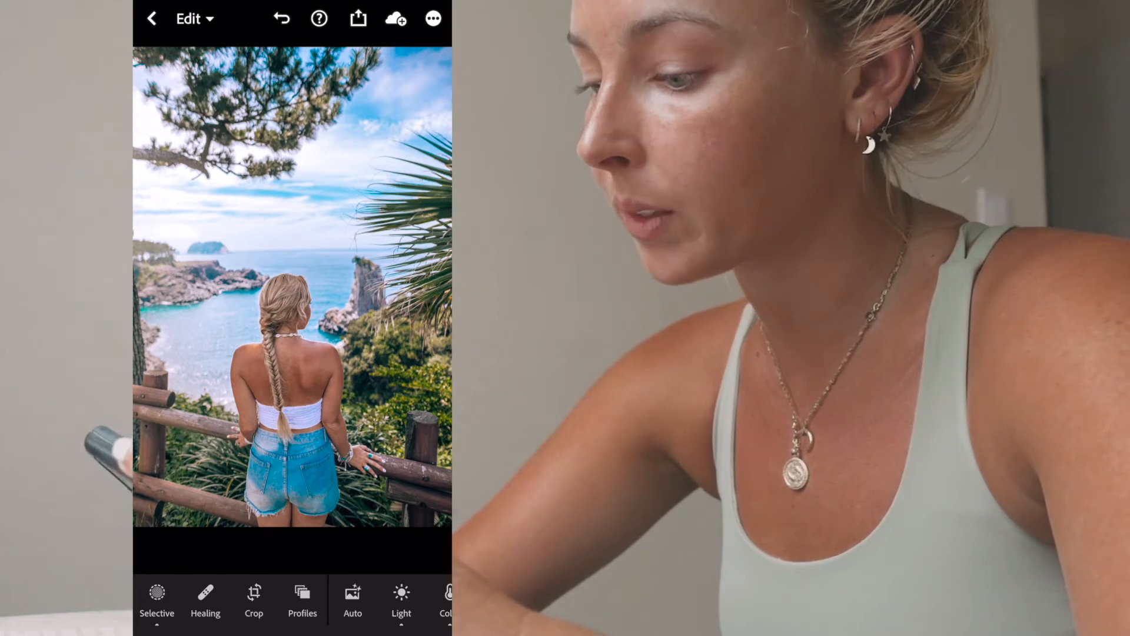
- Undo the latest color changes on the photo
left_click(282, 18)
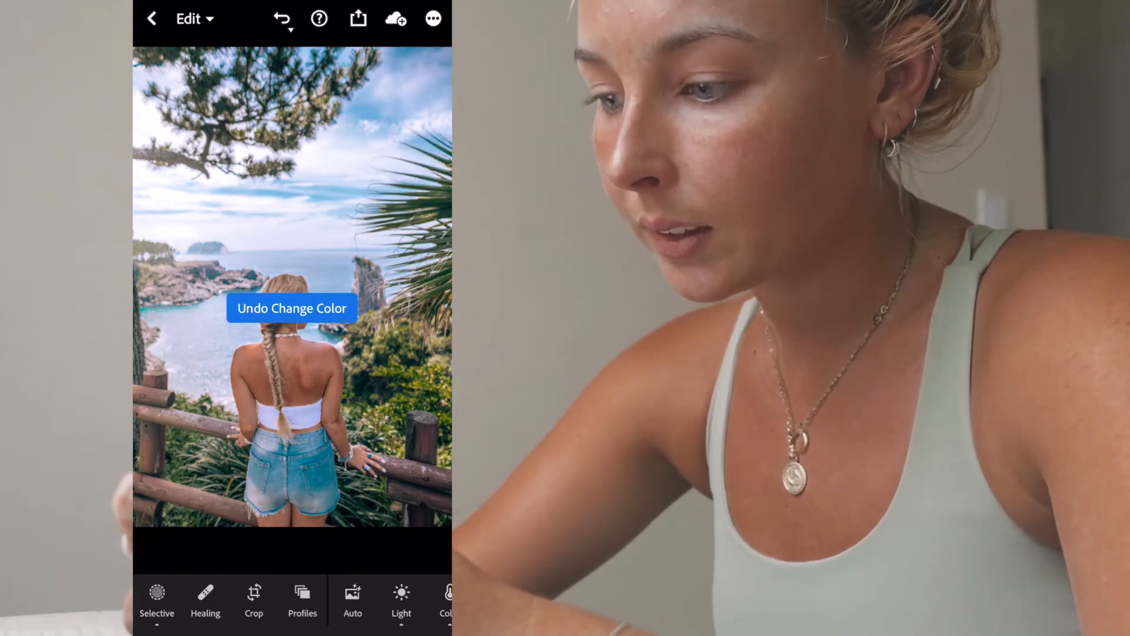
left_click(282, 18)
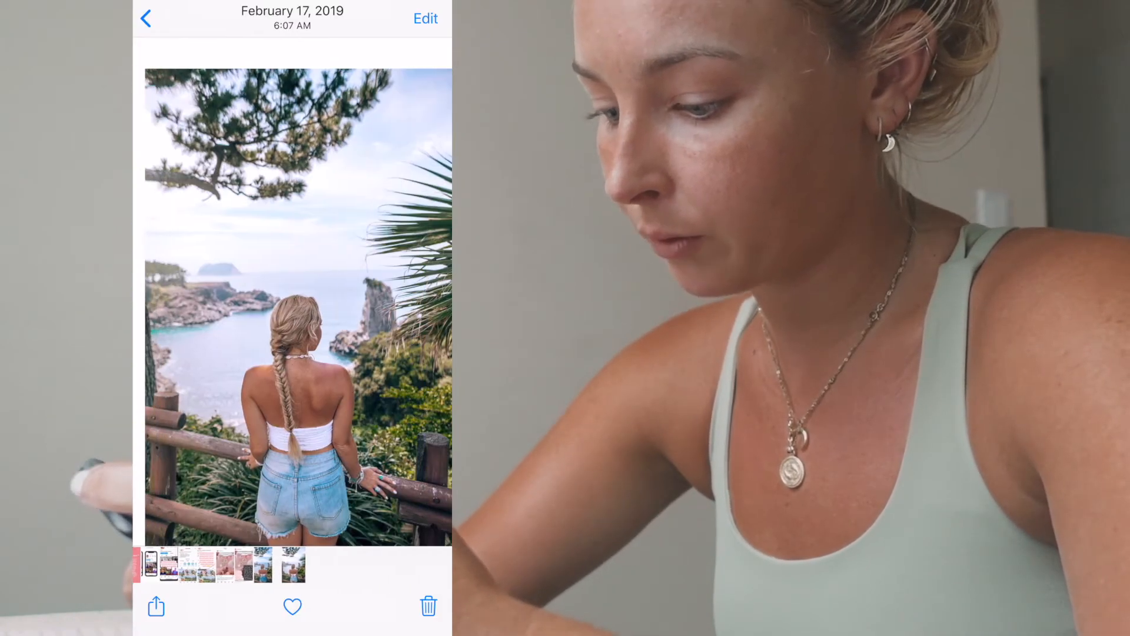
- Share both the blue-enhanced and the original beach photos to the MacBook by AirDrop
left_click(157, 600)
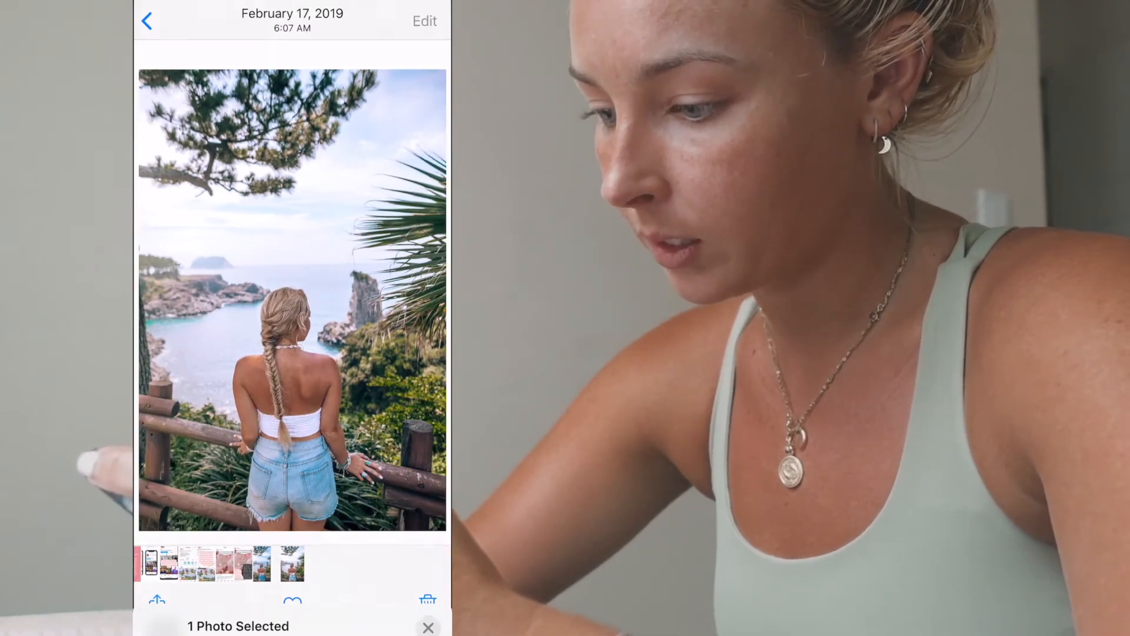
left_click(178, 315)
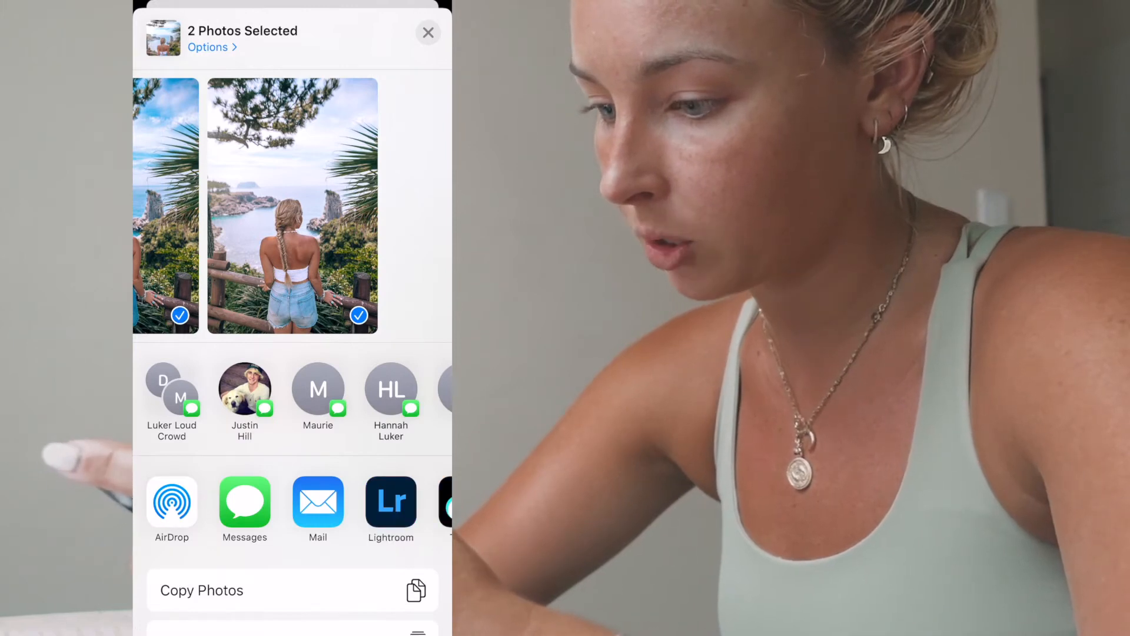
left_click(171, 501)
left_click(182, 130)
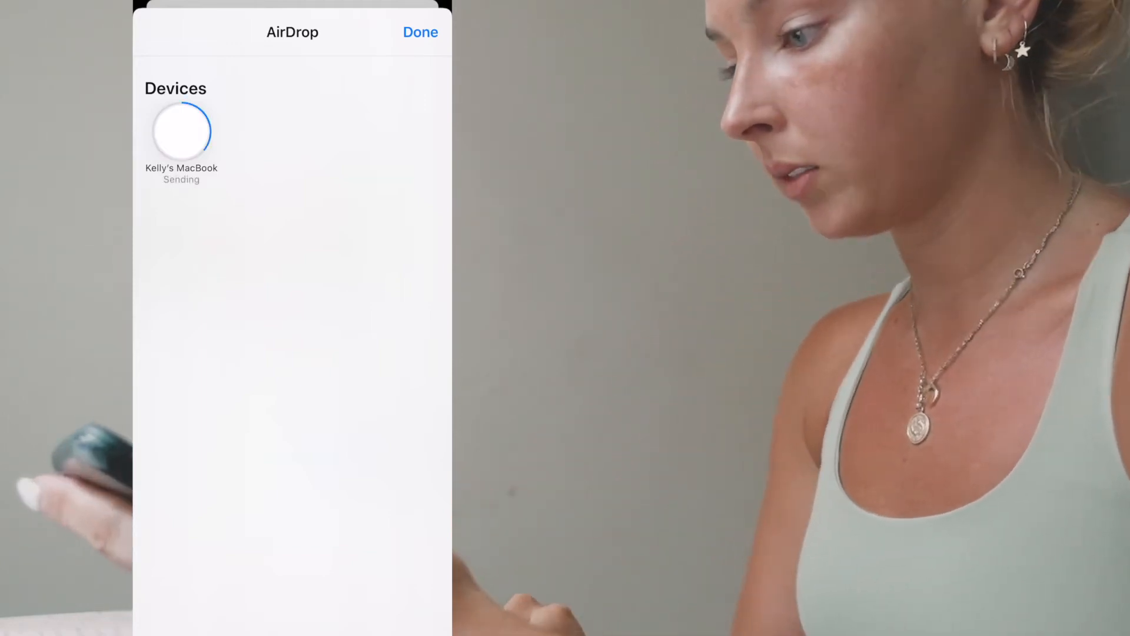
left_click(420, 32)
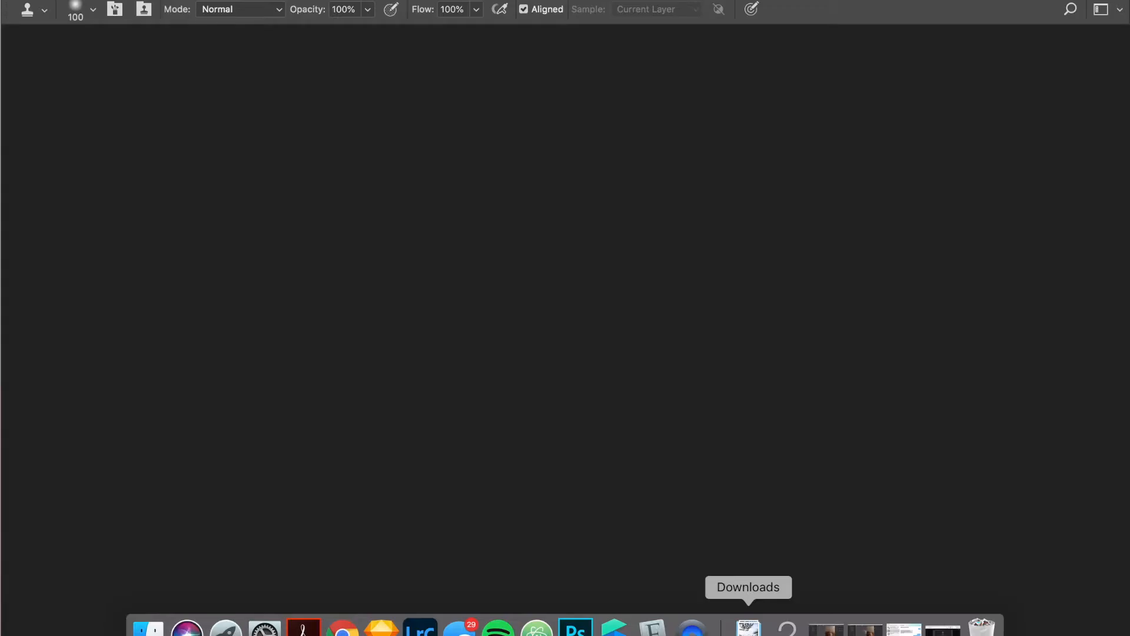
- Switch to Photoshop on the computer and open 2L9A7417.JPG from Downloads
left_click(748, 627)
left_click_drag(488, 158, 580, 633)
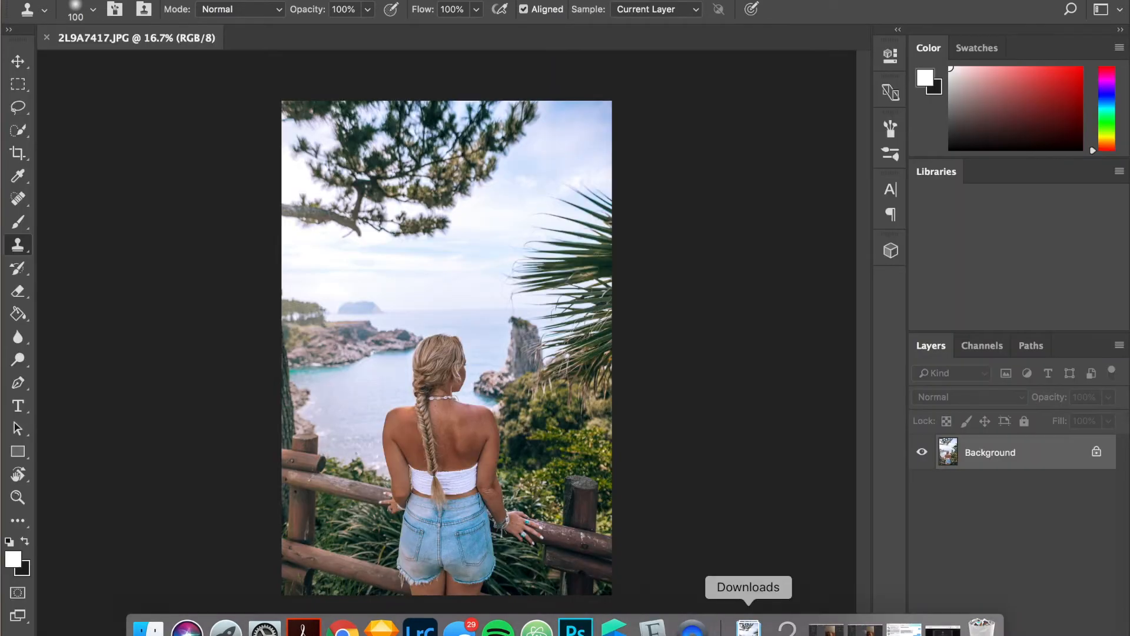
- Place the blue-enhanced photo 2L9A7417 2 from Downloads as a layer over the original at 100% size
left_click(748, 626)
left_click_drag(614, 144, 447, 321)
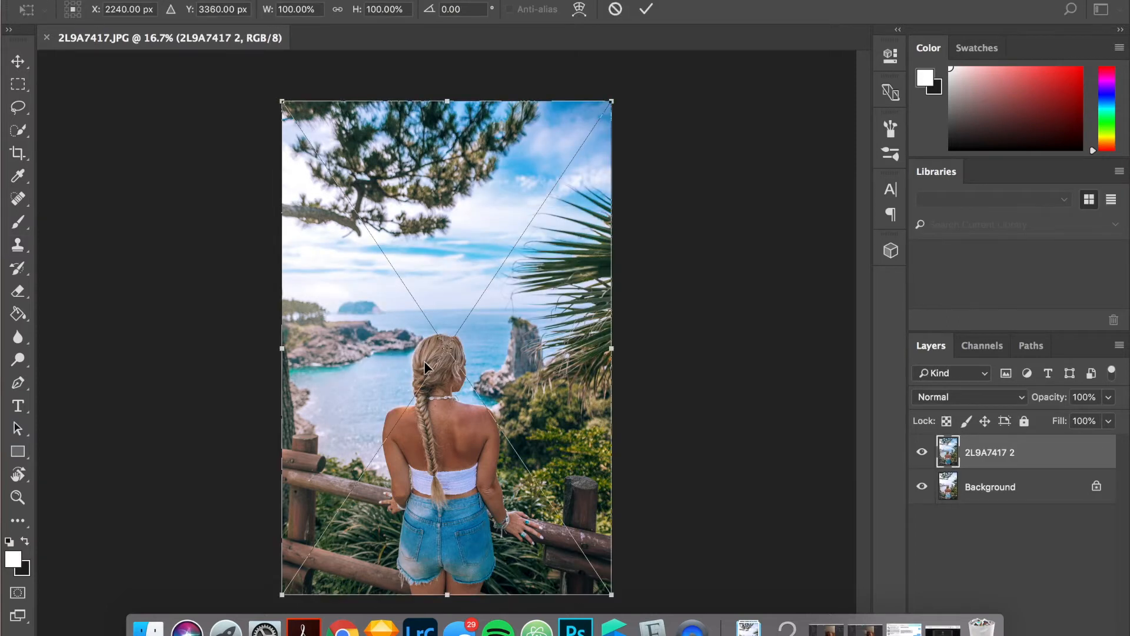
left_click(648, 9)
- Rename the placed photo's layer as ocean color
key("s")
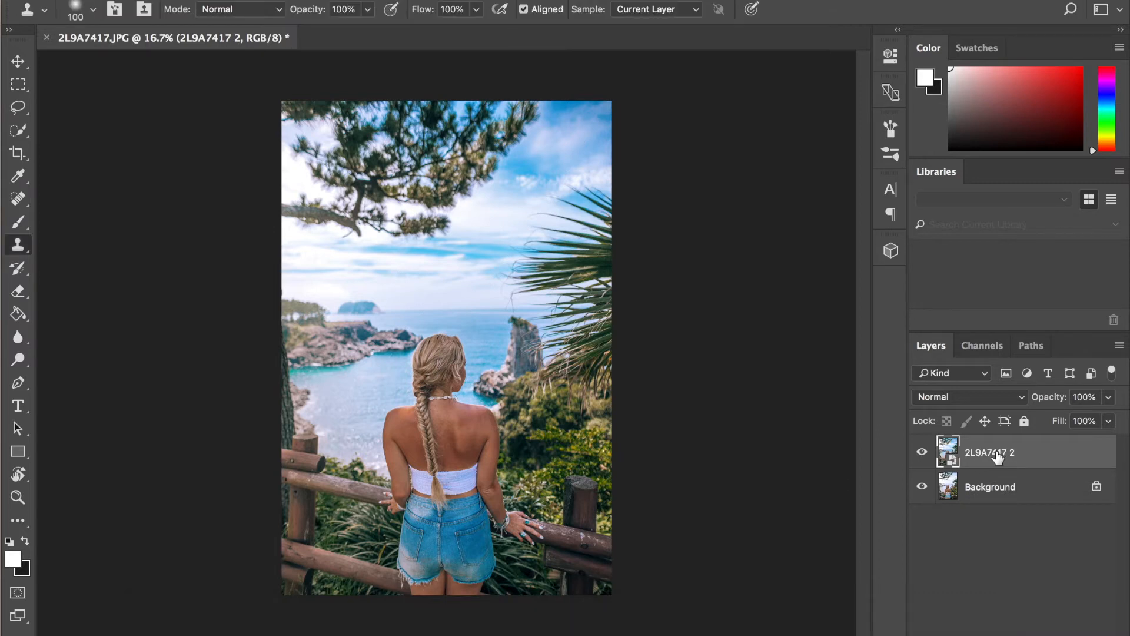
type("ocean col")
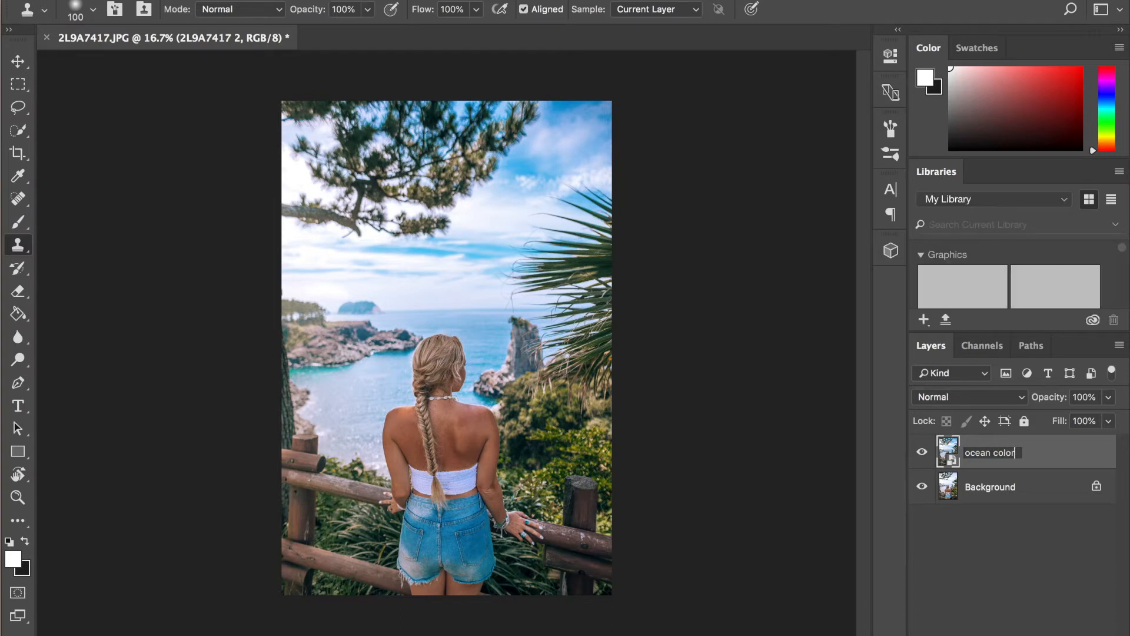
type("or")
key("Return")
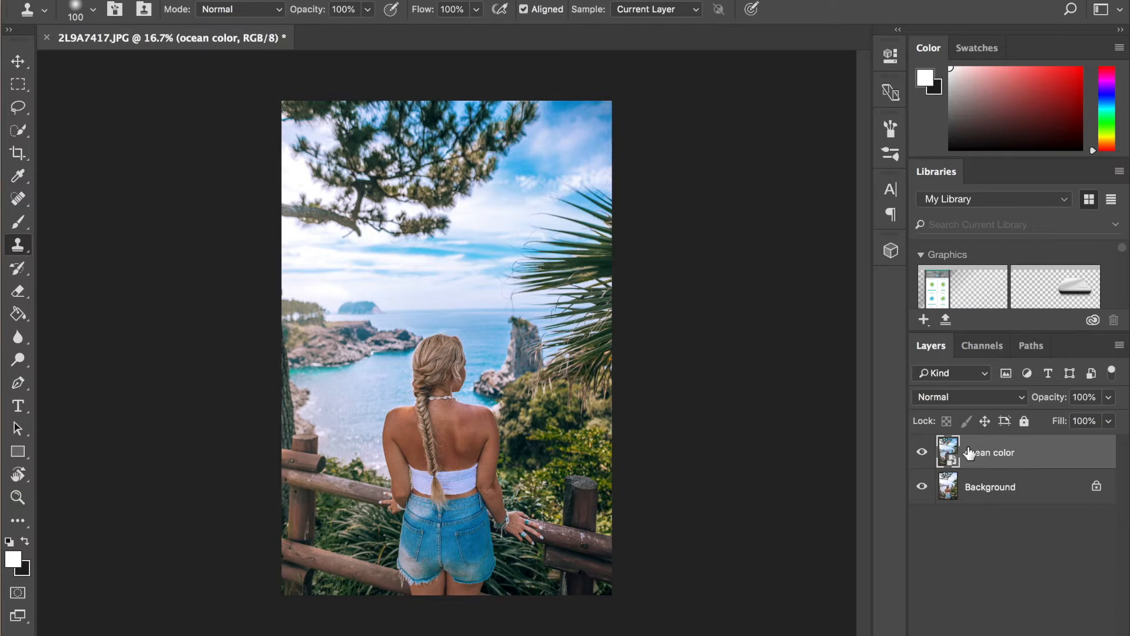
- Duplicate the Background layer as Background copy and reselect the ocean color layer
right_click(993, 494)
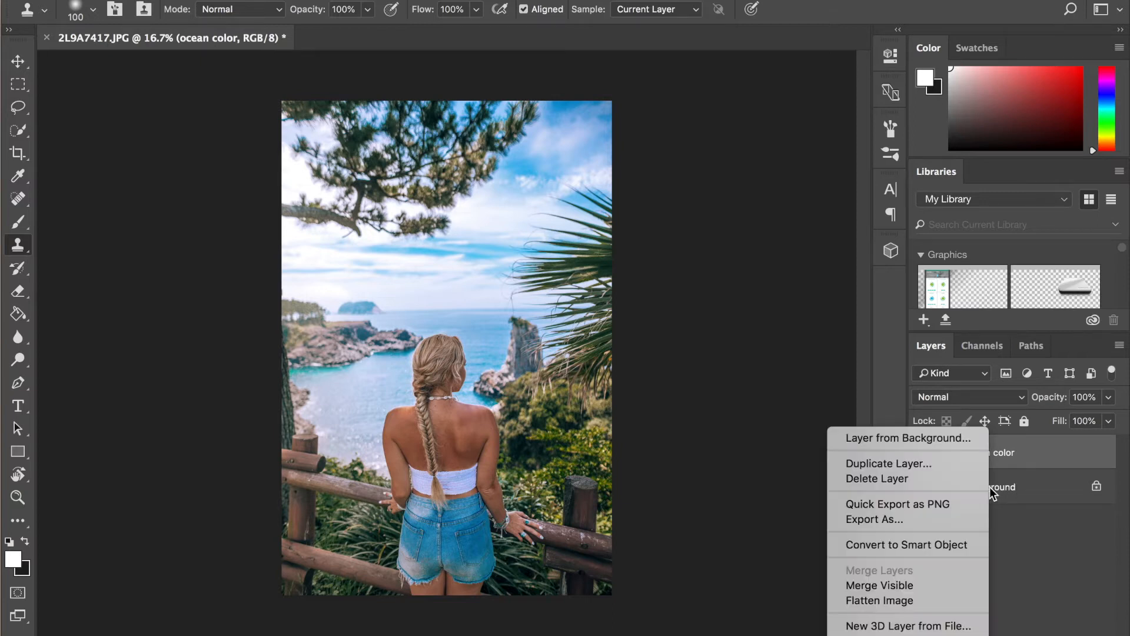
left_click(911, 465)
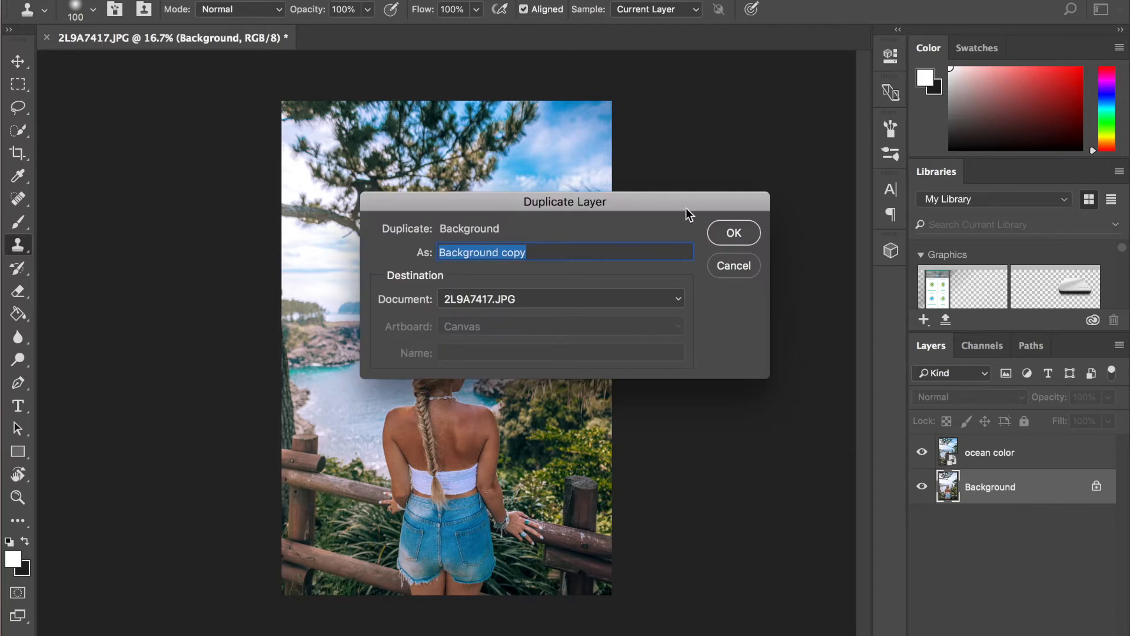
left_click(733, 234)
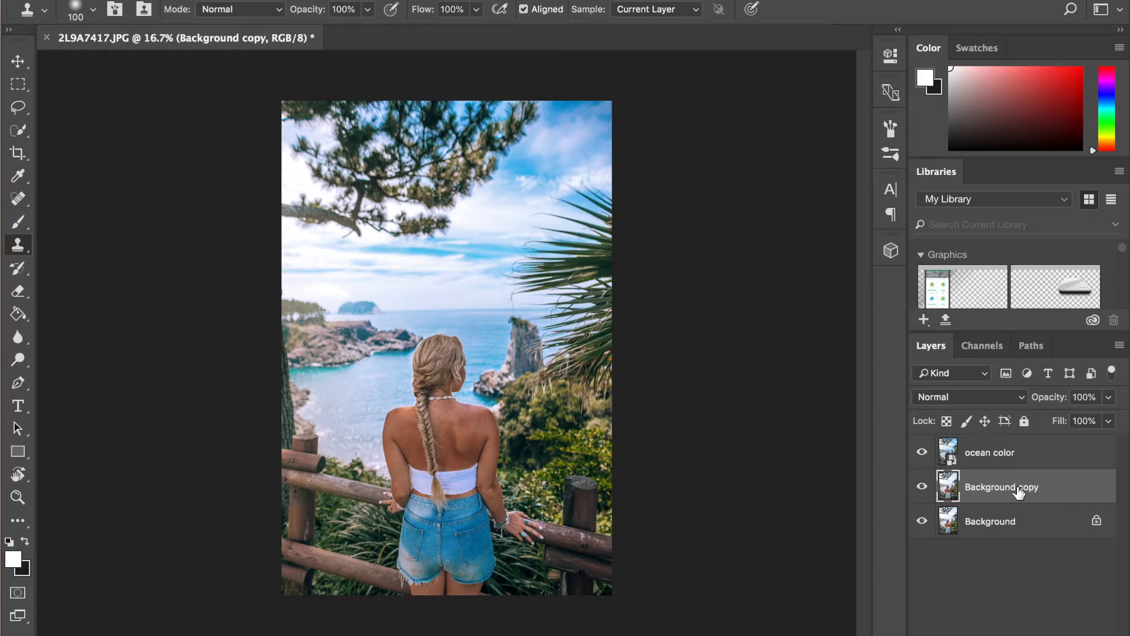
left_click(999, 455)
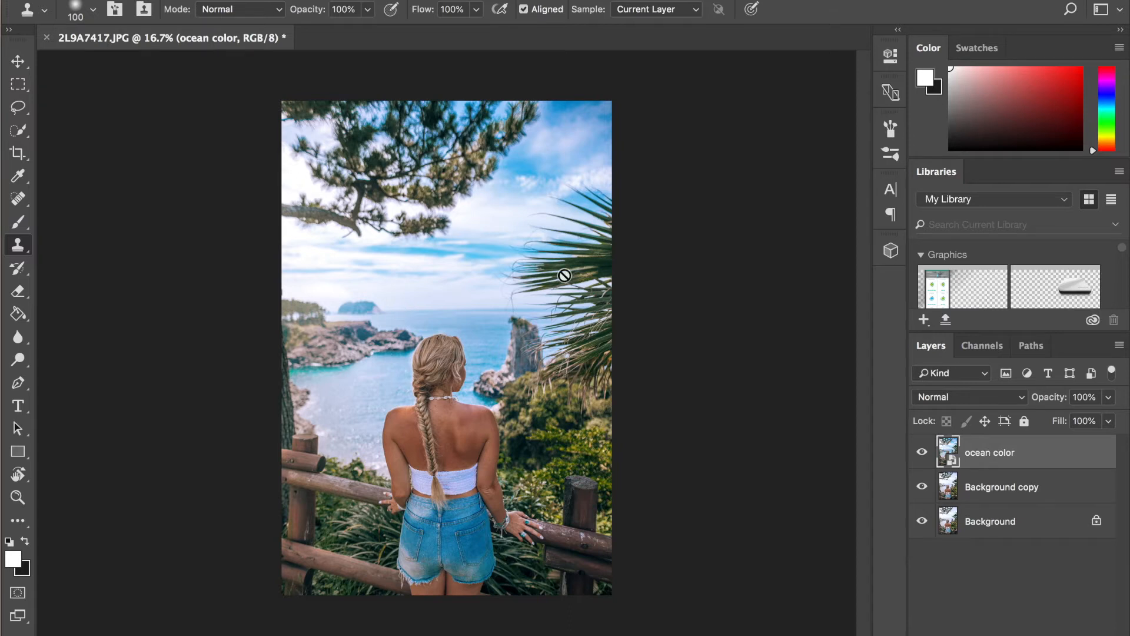
- Toggle the ocean color layer's visibility to compare it with the original photo
left_click(921, 454)
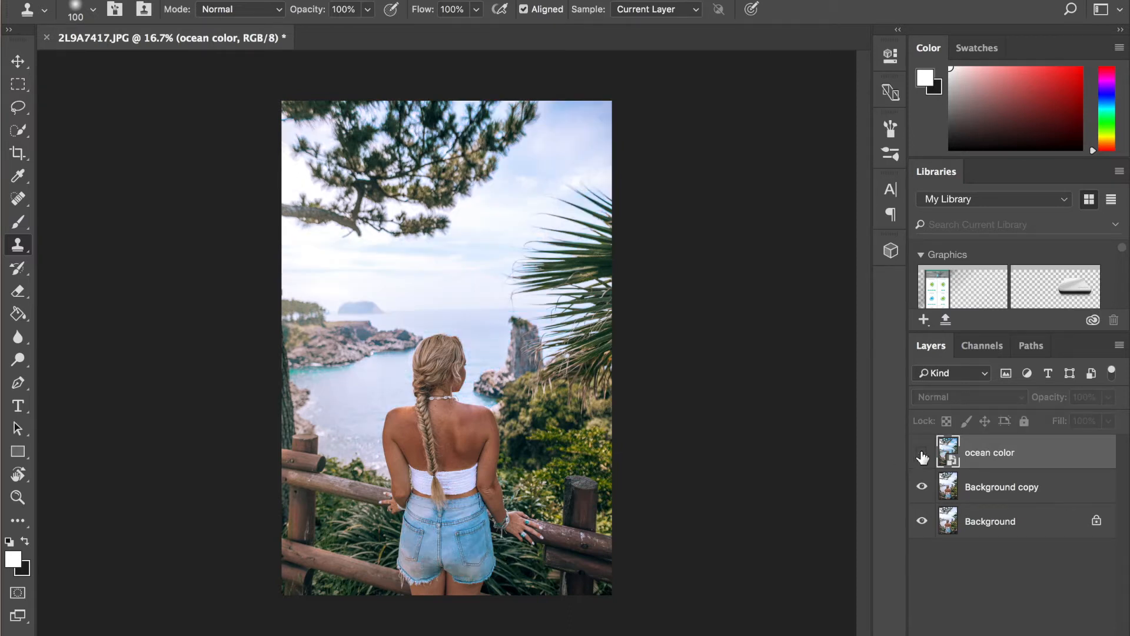
left_click(922, 453)
left_click(921, 453)
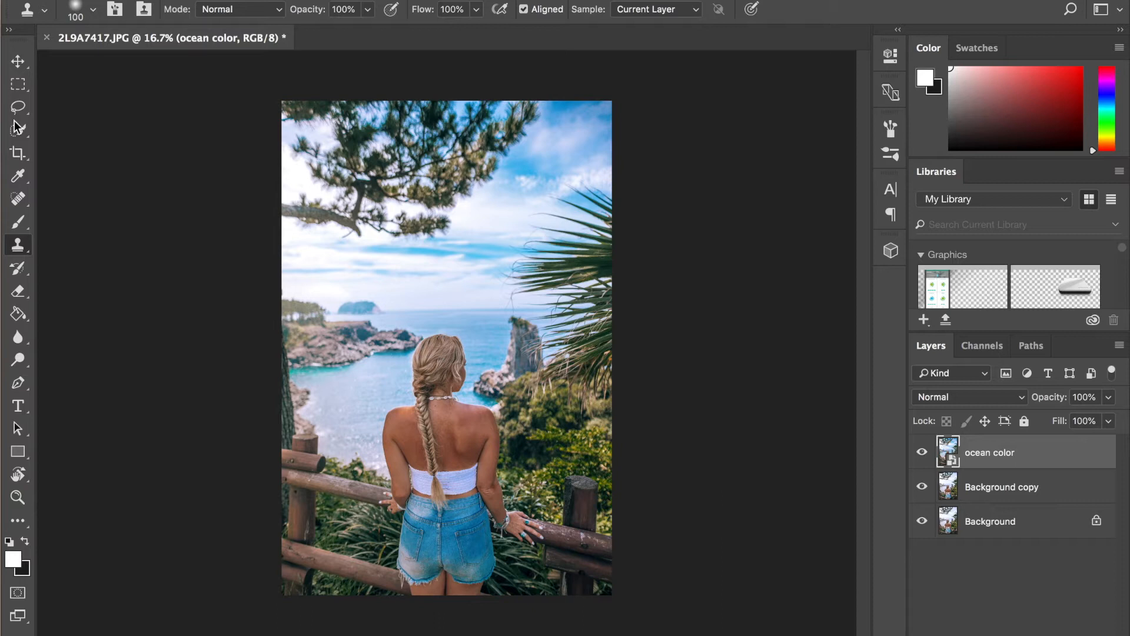
- Select the ocean and the rocky coast around the woman with the Quick Selection tool at size 400
left_click(17, 137)
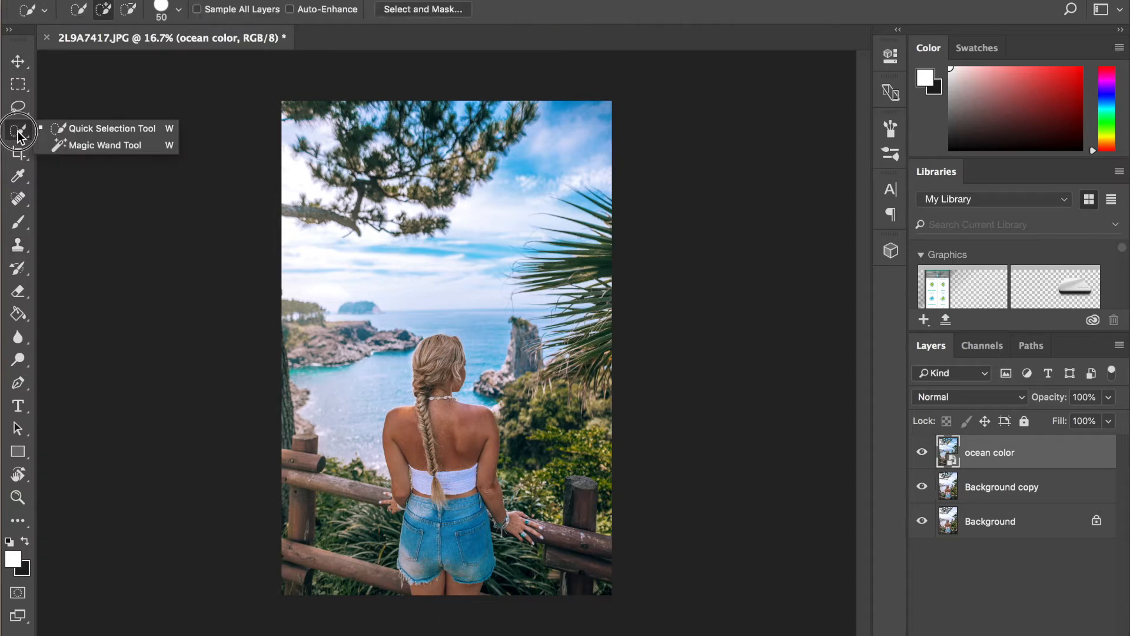
left_click(70, 130)
key("x")
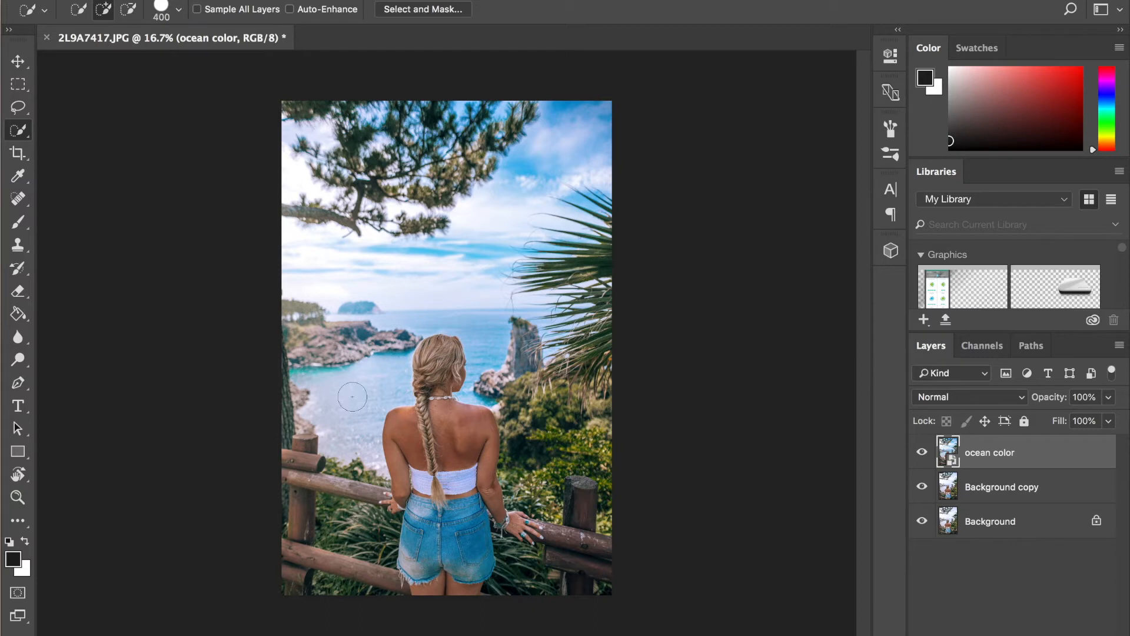
left_click(361, 392)
left_click(363, 335)
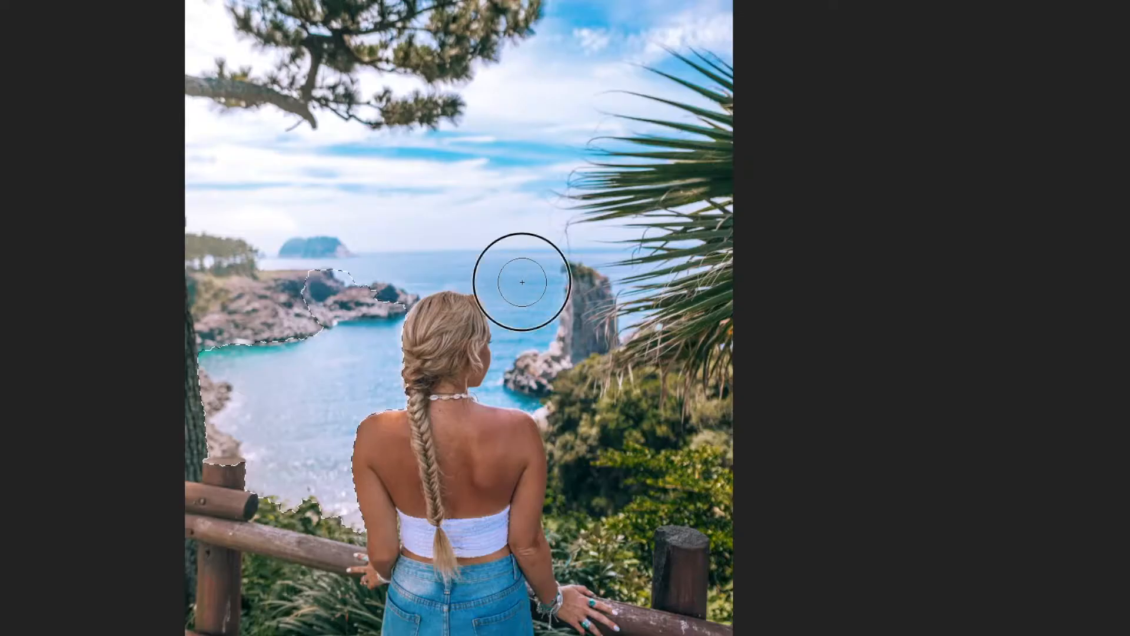
left_click(485, 326)
left_click_drag(546, 352, 521, 382)
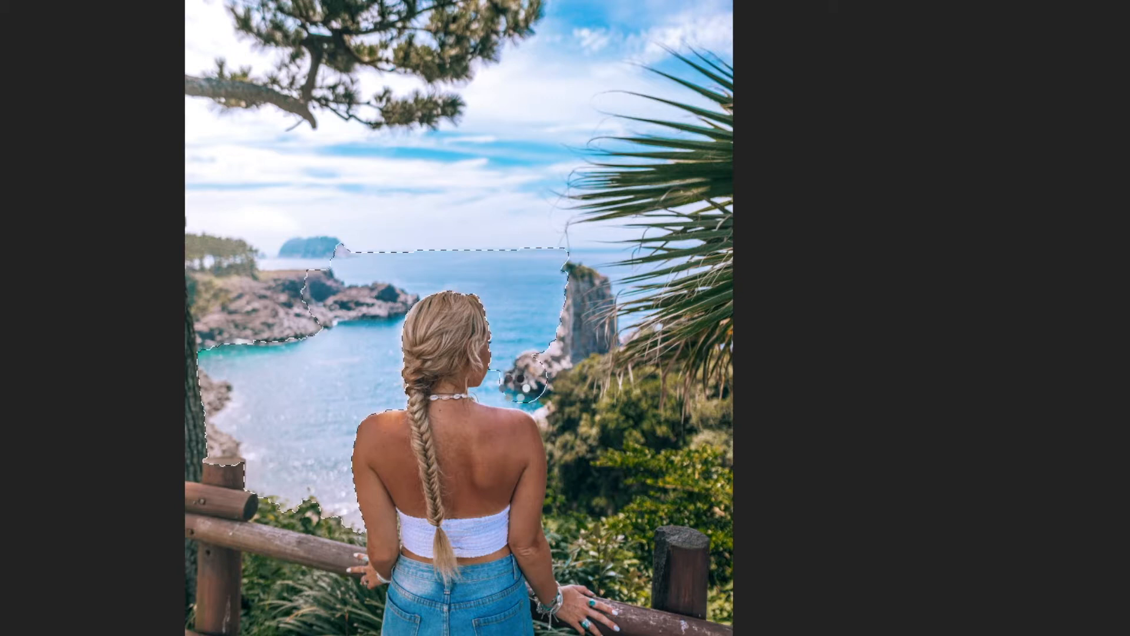
left_click_drag(571, 277, 562, 348)
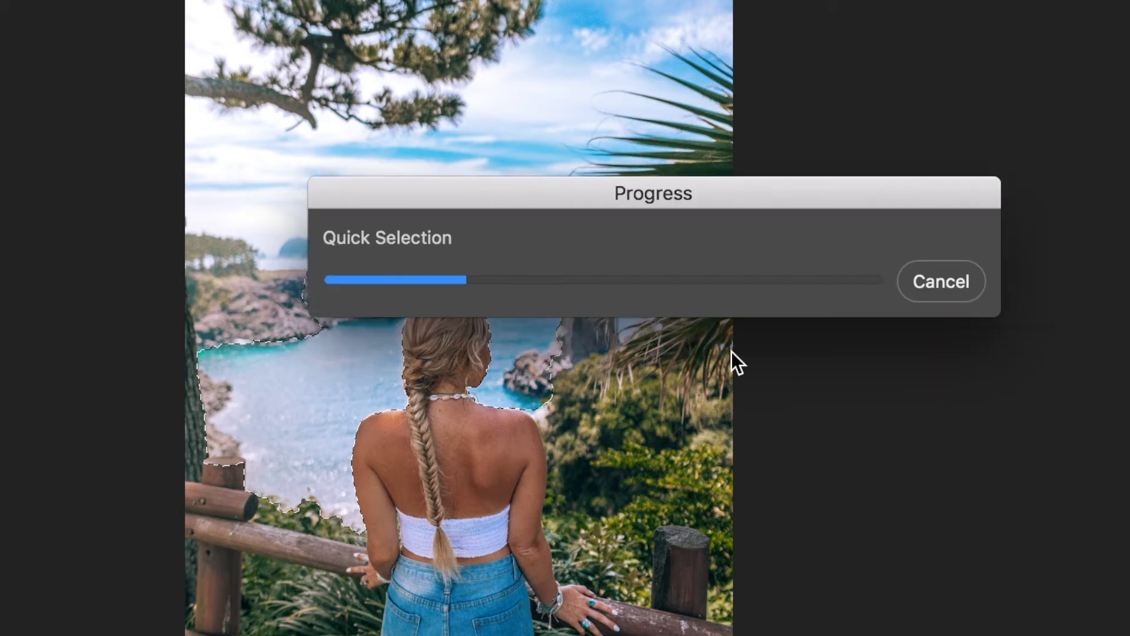
mouse_move(316, 272)
left_mouse_down()
mouse_move(234, 288)
mouse_move(196, 277)
left_mouse_up()
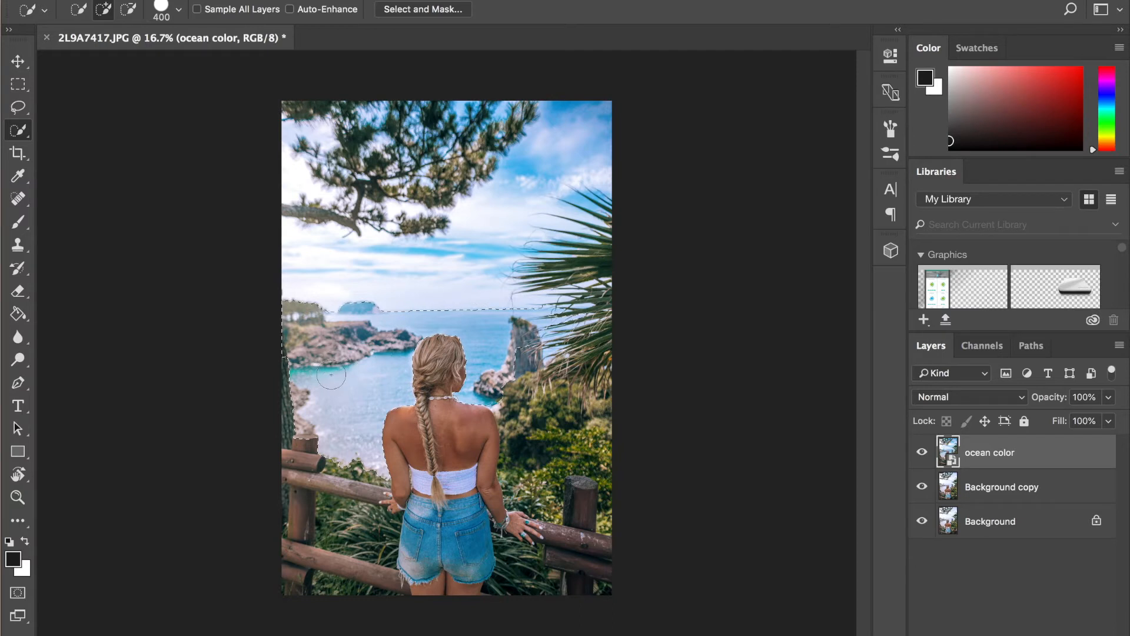
- Subtract the woman's hair and the fence post from the selection and turn it into a layer mask on ocean color
key("alt")
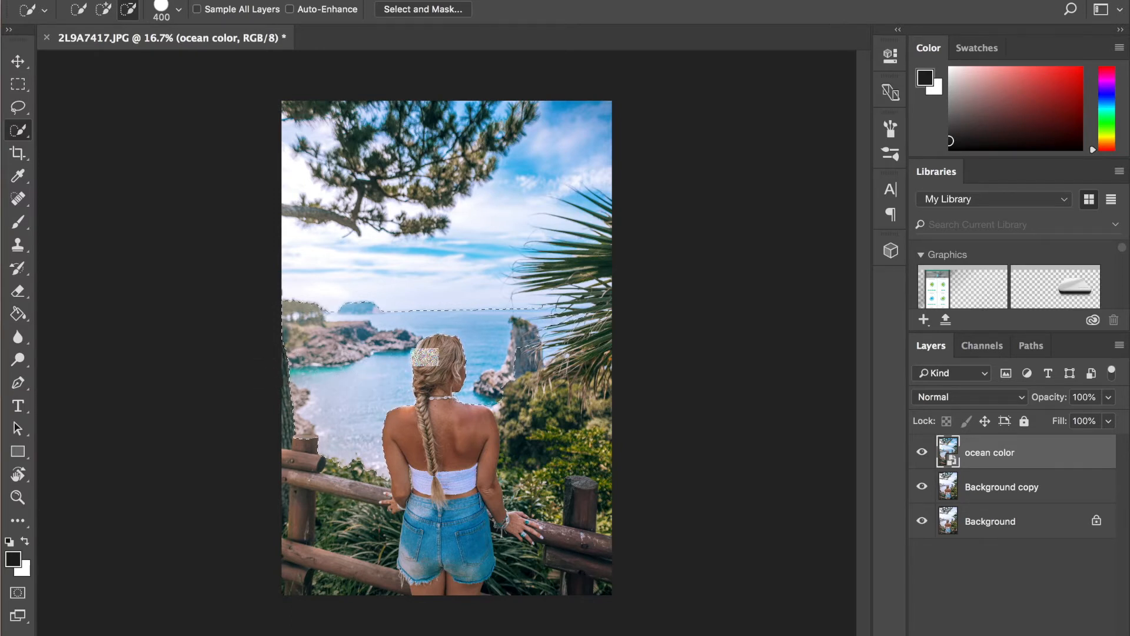
left_click(451, 364)
key("alt")
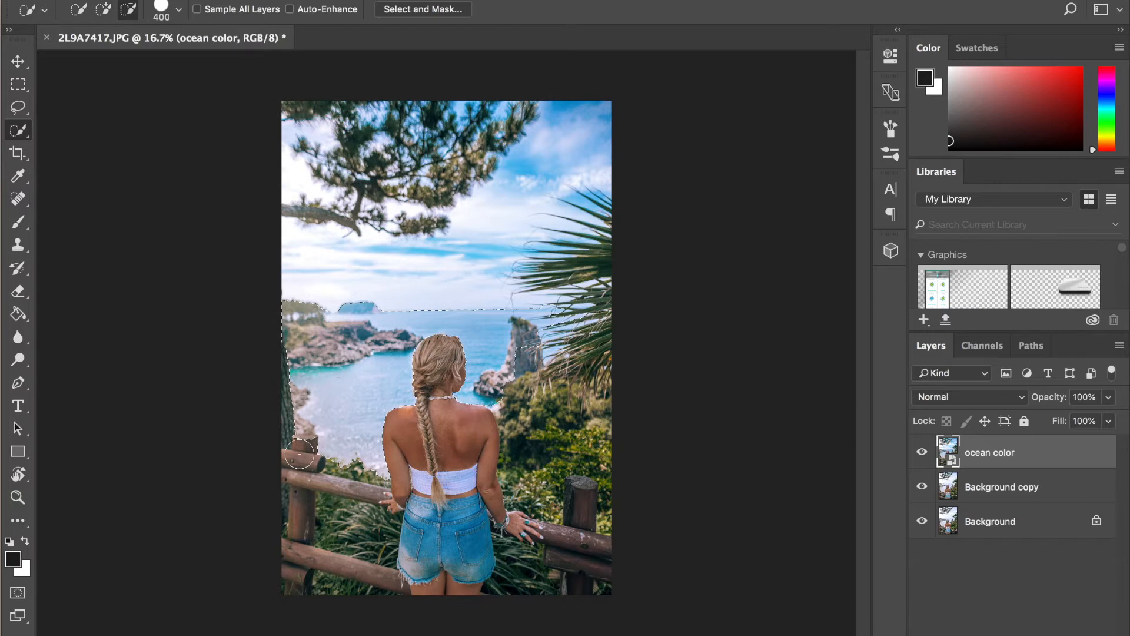
left_click(302, 450, "alt")
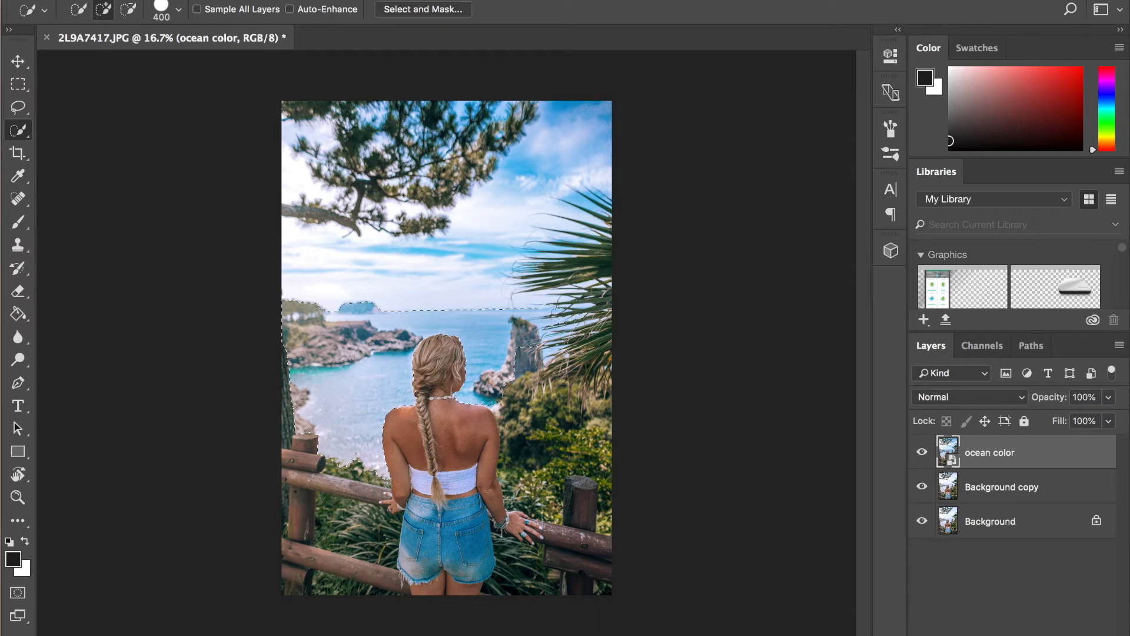
left_click(977, 632)
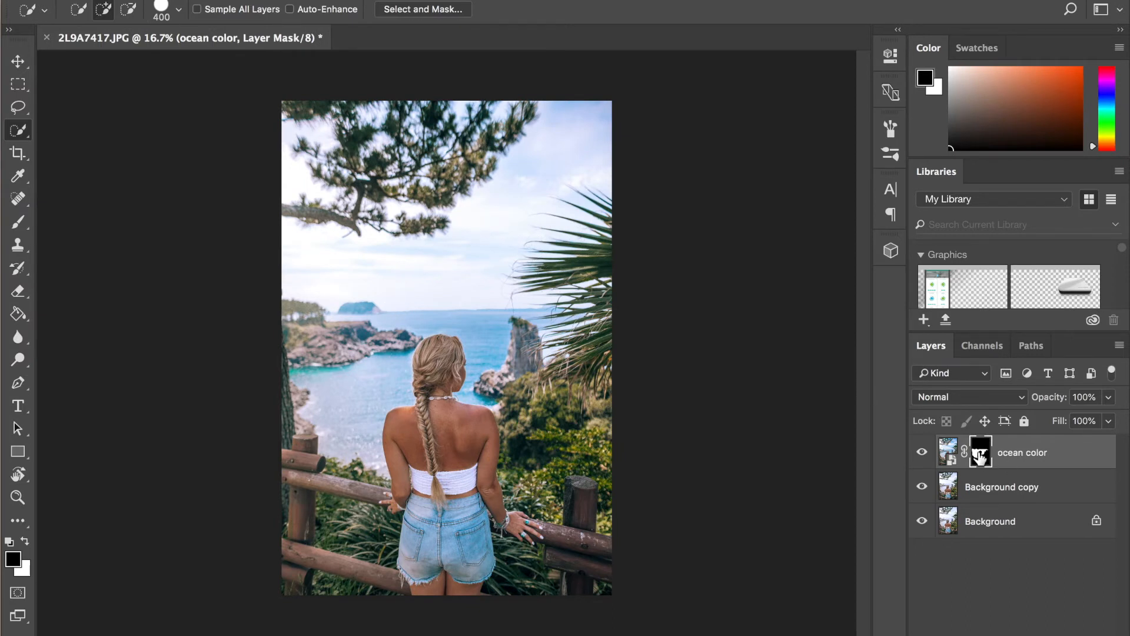
- Set up the Brush tool with a white foreground color and a size of 250 for painting on the mask
left_click(18, 223)
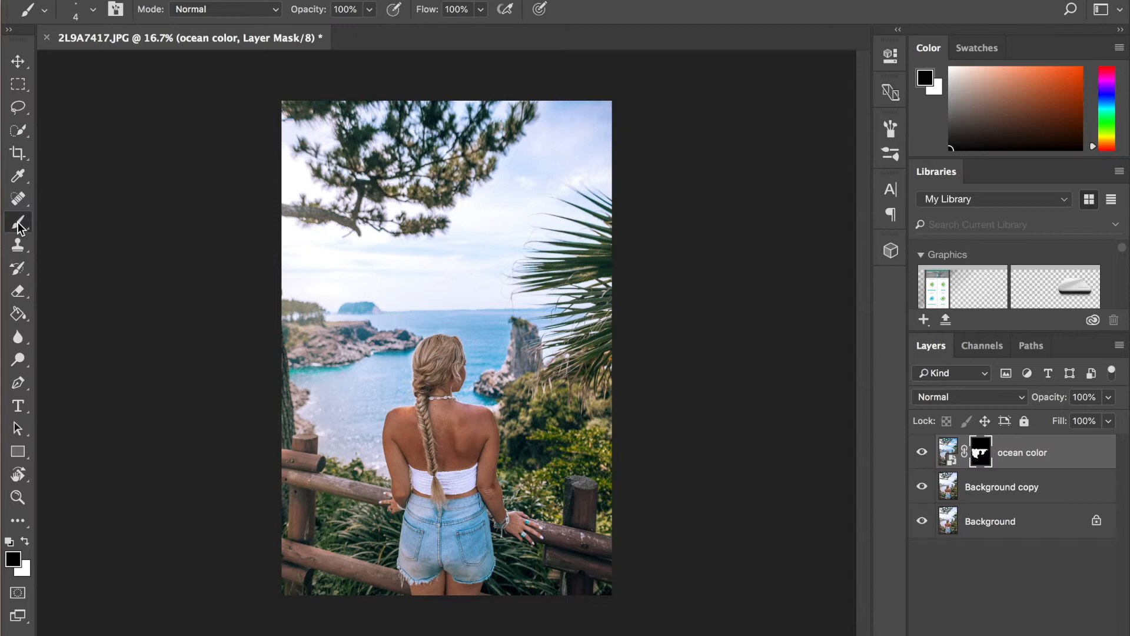
left_click(80, 222)
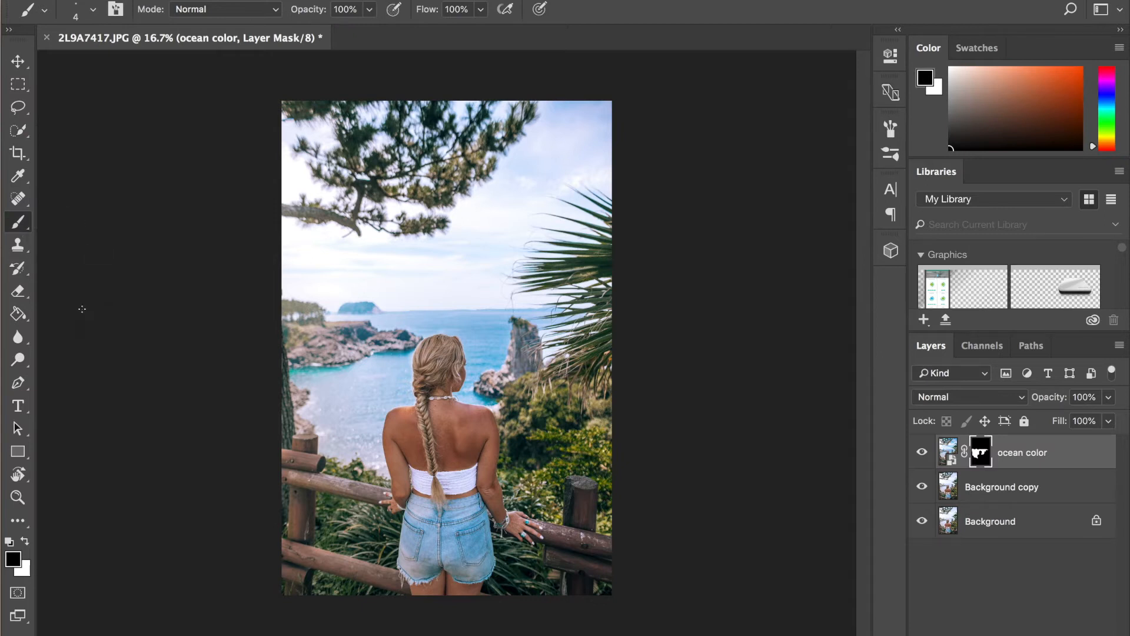
left_click(25, 540)
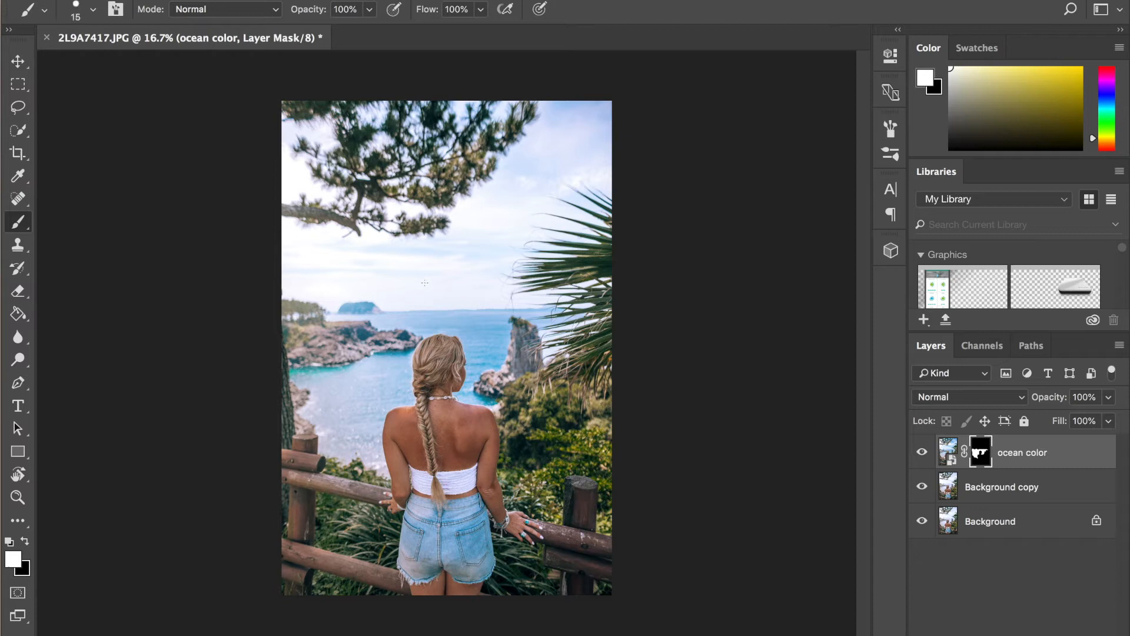
key("bracketright")
key("bracketright")
key("bracketright")
key("bracketright")
- Try a diagonal white brush stroke across the sky on the ocean color mask and undo it
left_click_drag(449, 260, 524, 177)
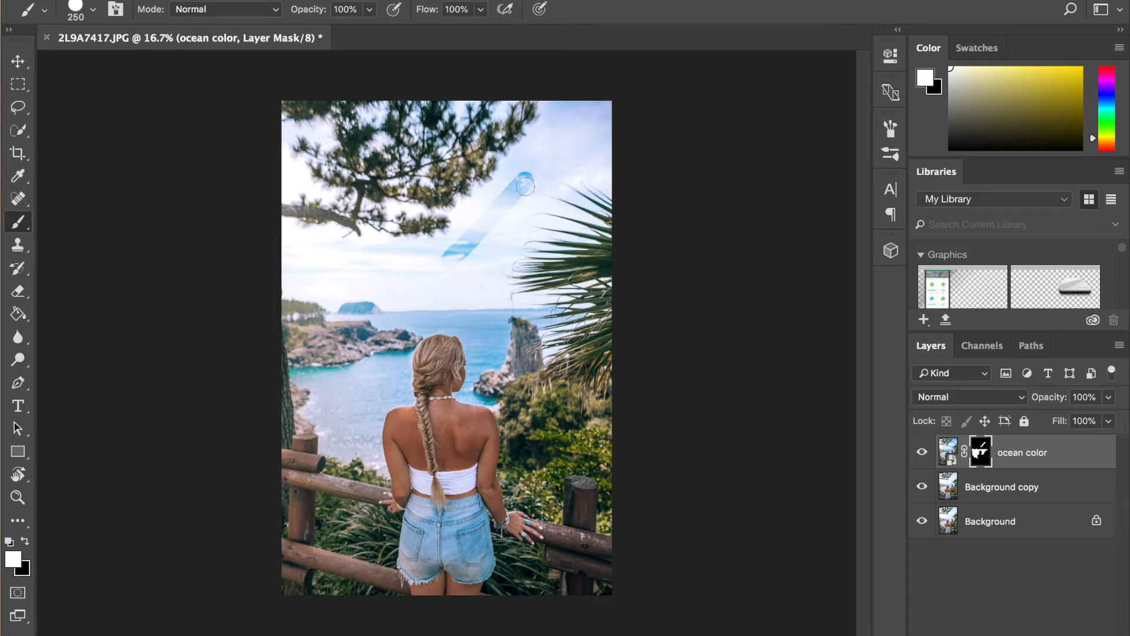
key("ctrl+z")
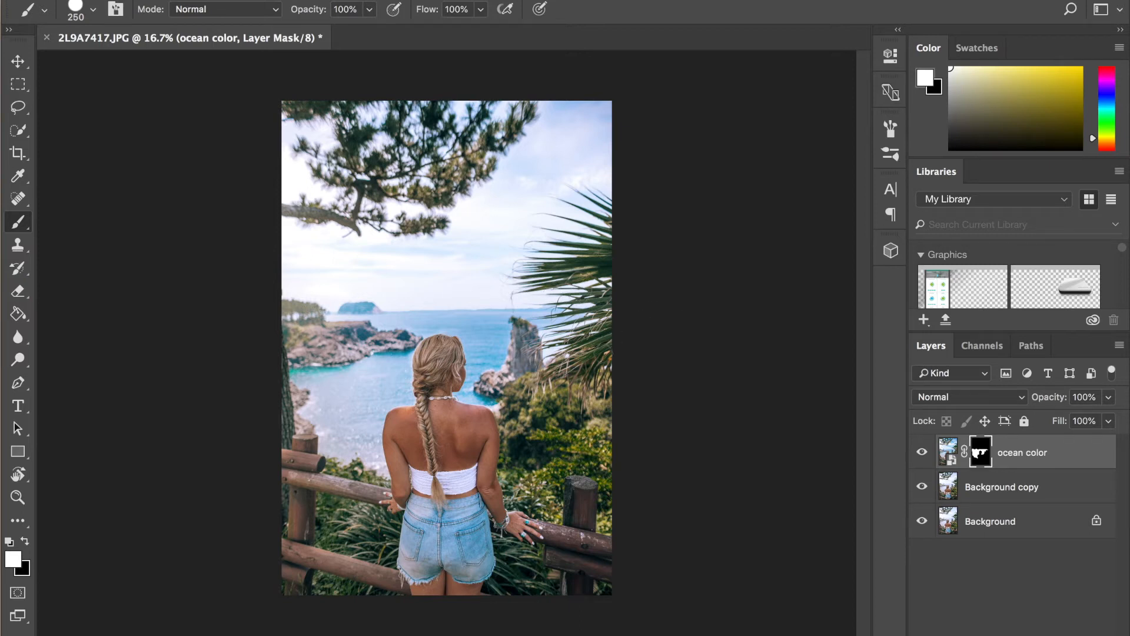
- Choose the soft round 100 px brush and paint white on the ocean color mask over the ocean between the palm leaves
key("super+plus")
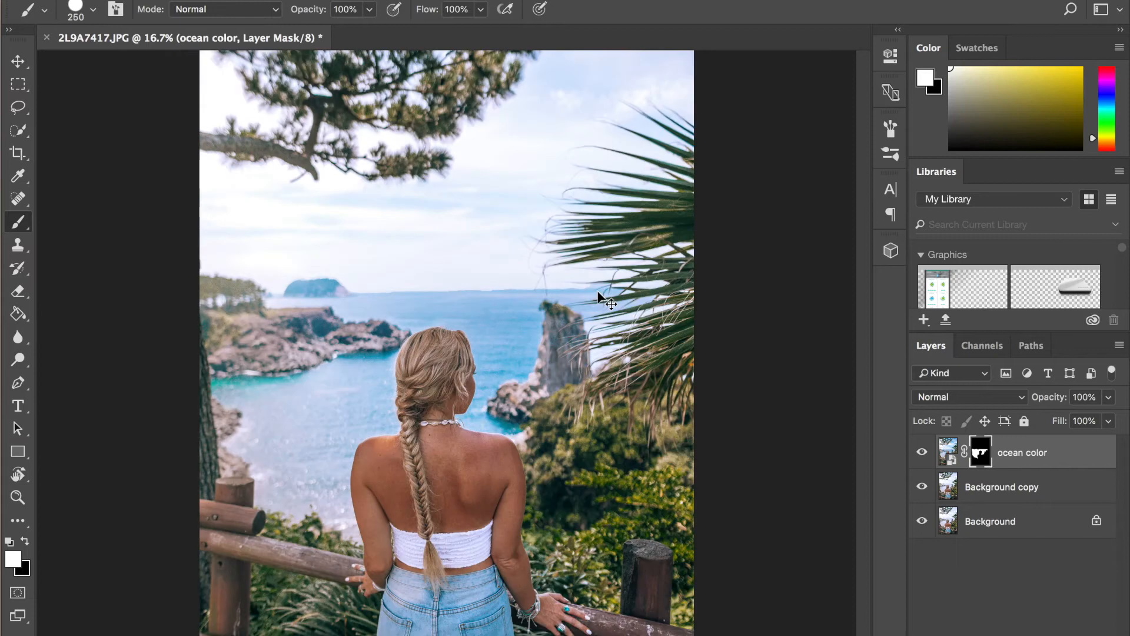
key("super+plus")
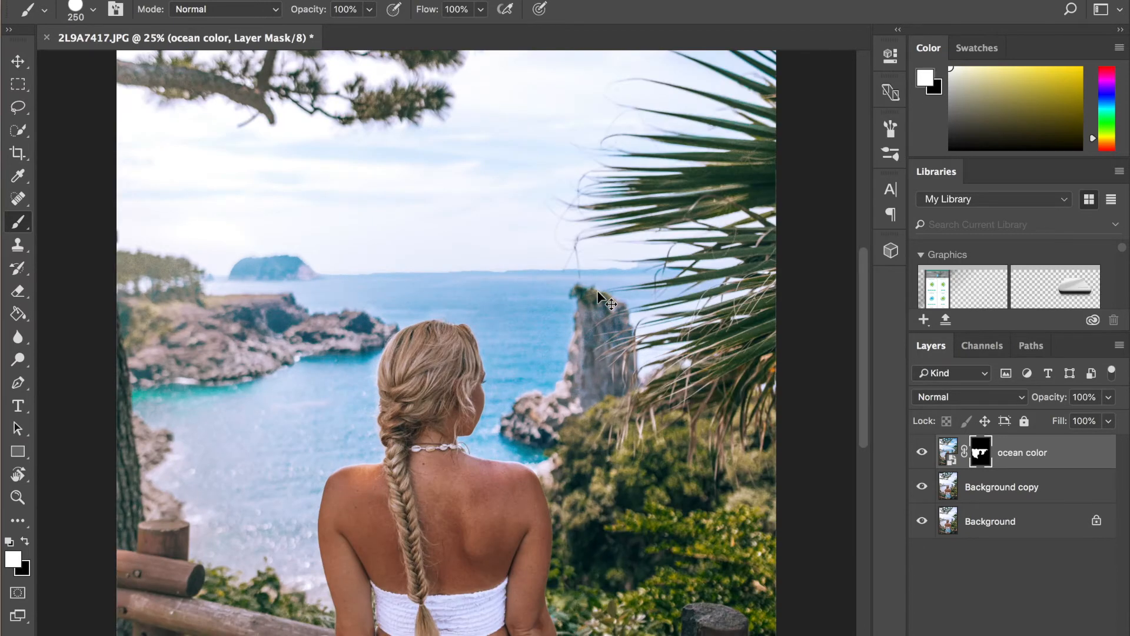
key("super+plus")
key("super+plus")
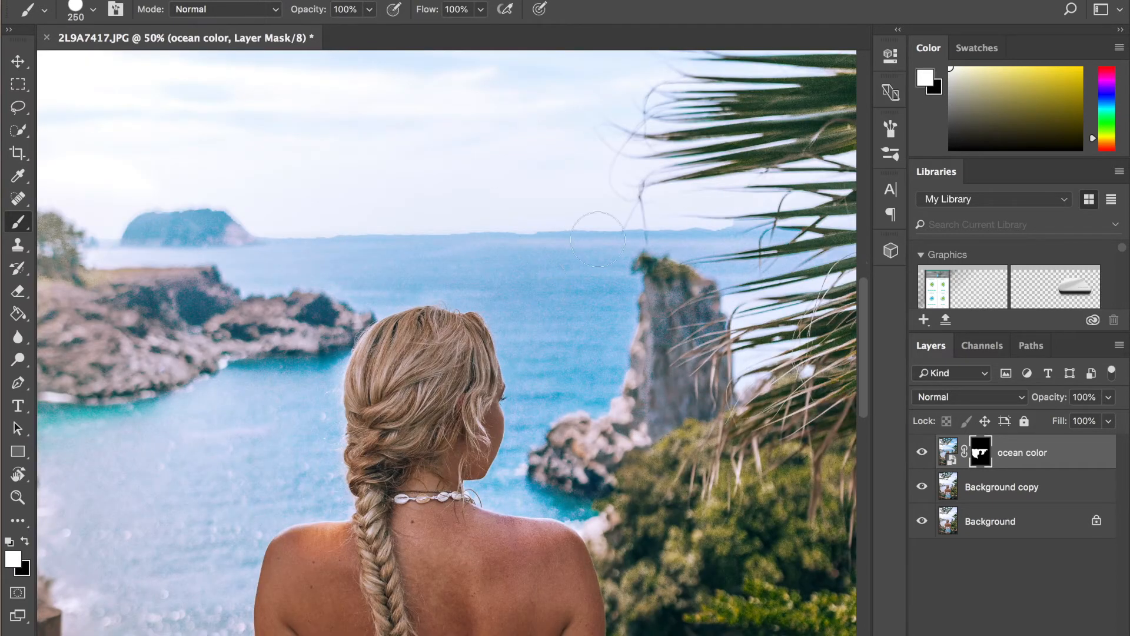
scroll(507, 283, "right", 10)
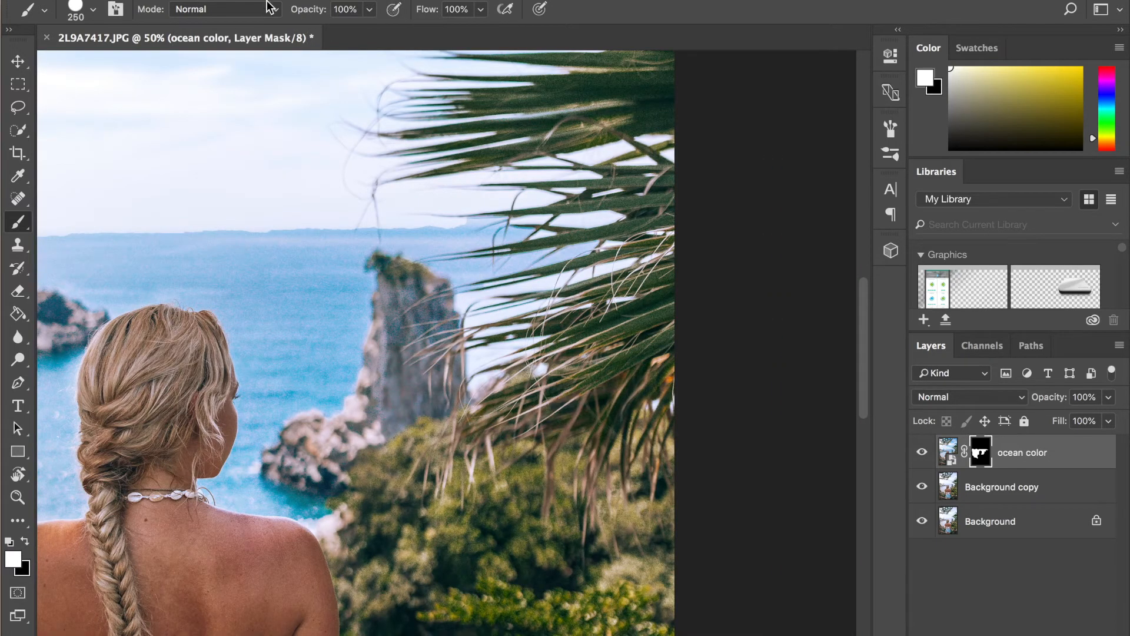
left_click(91, 11)
left_click(66, 141)
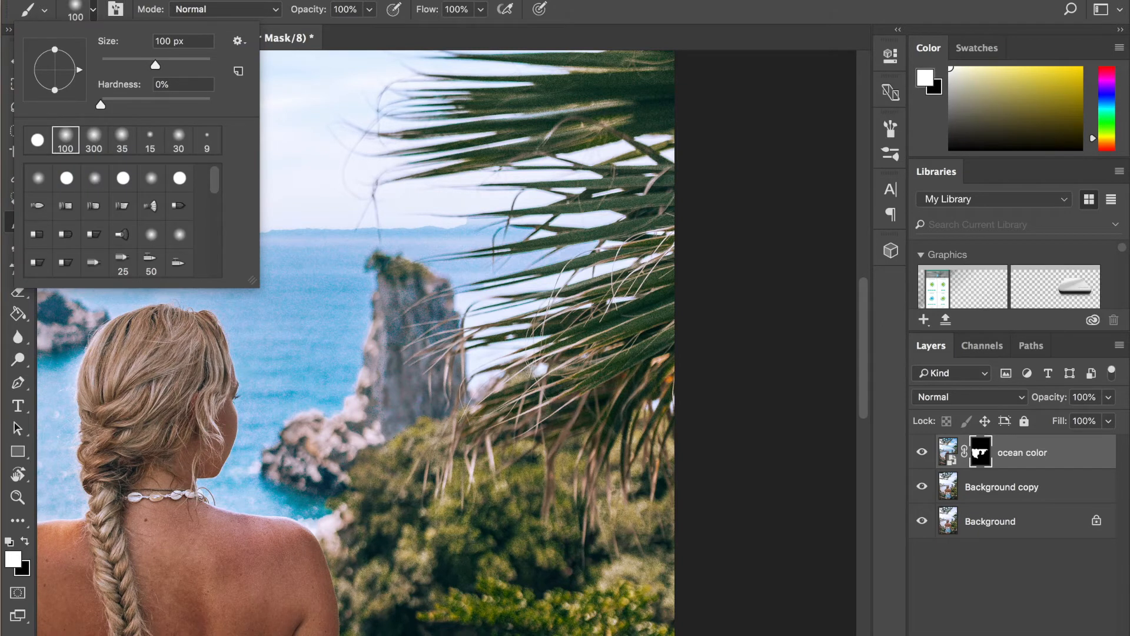
left_click(339, 40)
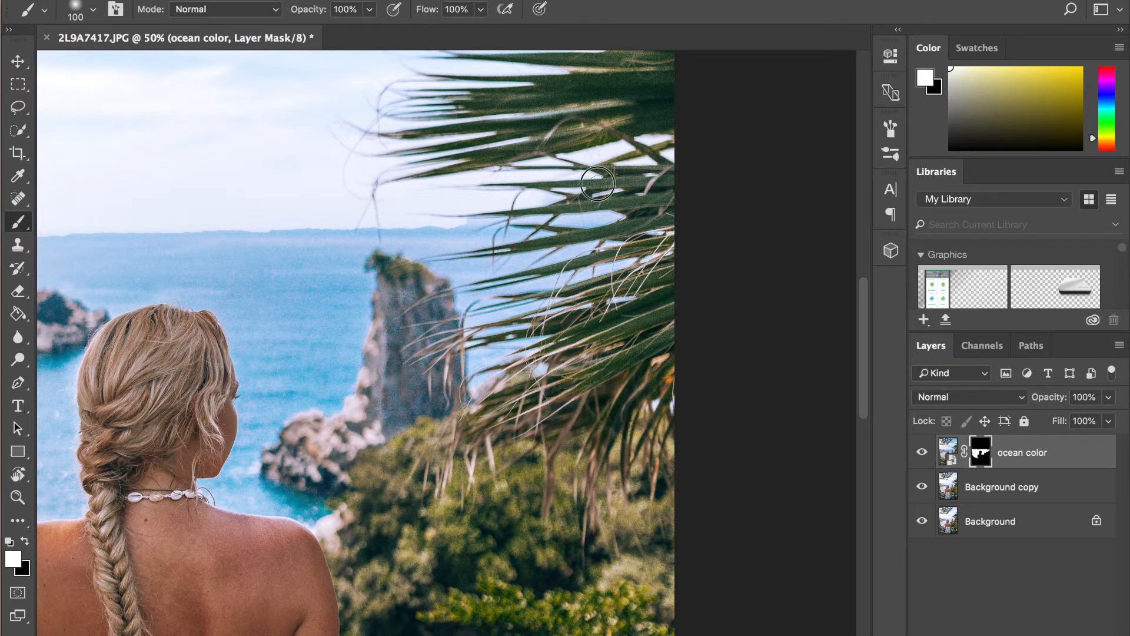
scroll(587, 266, "left", 5)
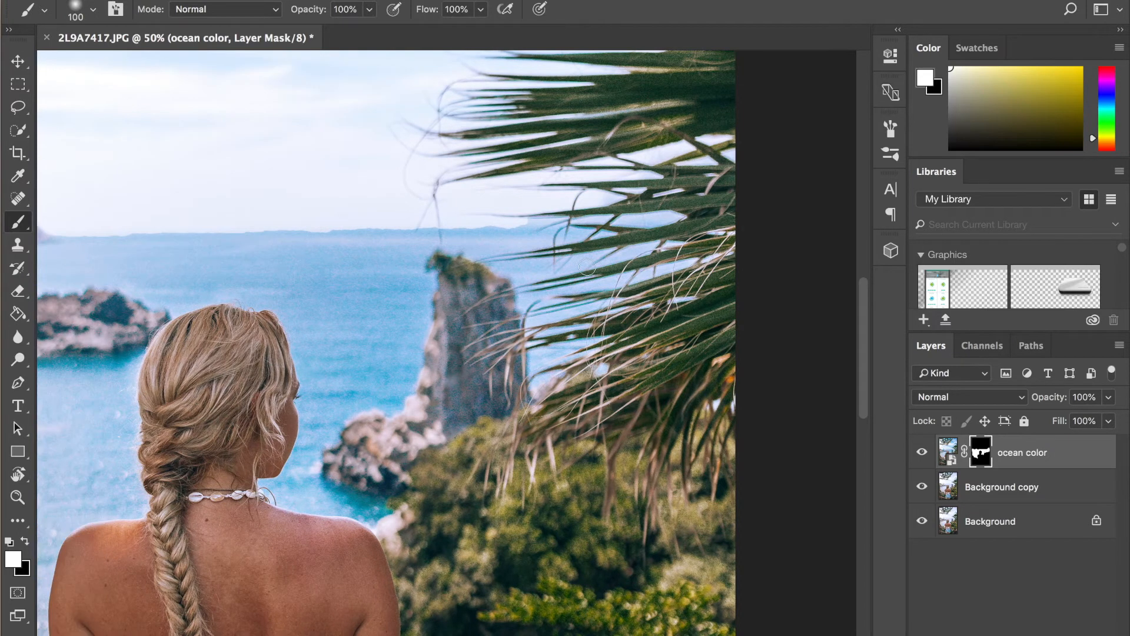
scroll(587, 266, "left", 2)
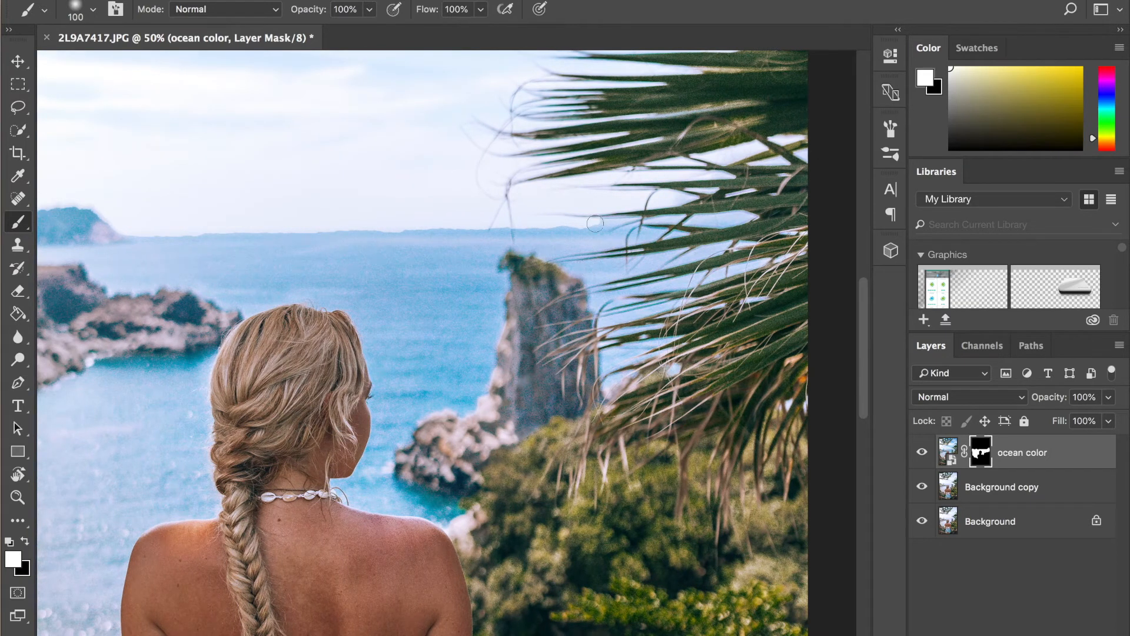
- Enlarge the brush to 400 px and paint a straight white line on the mask along the horizon to the distant island
key("bracketright")
key("bracketright")
key("bracketright")
key("bracketright")
key("bracketright")
key("bracketright")
key("bracketright")
left_click(90, 233, "shift")
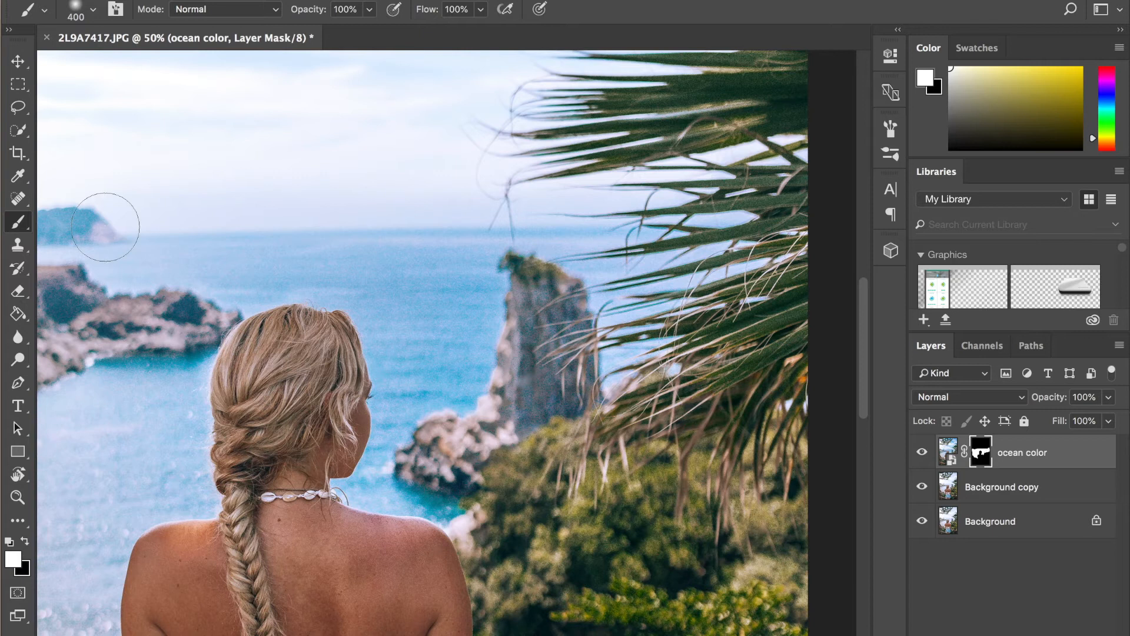
- Paint white with the soft 400 px brush over the trees on the far-left coast on the ocean color mask
scroll(105, 229, "left", 5)
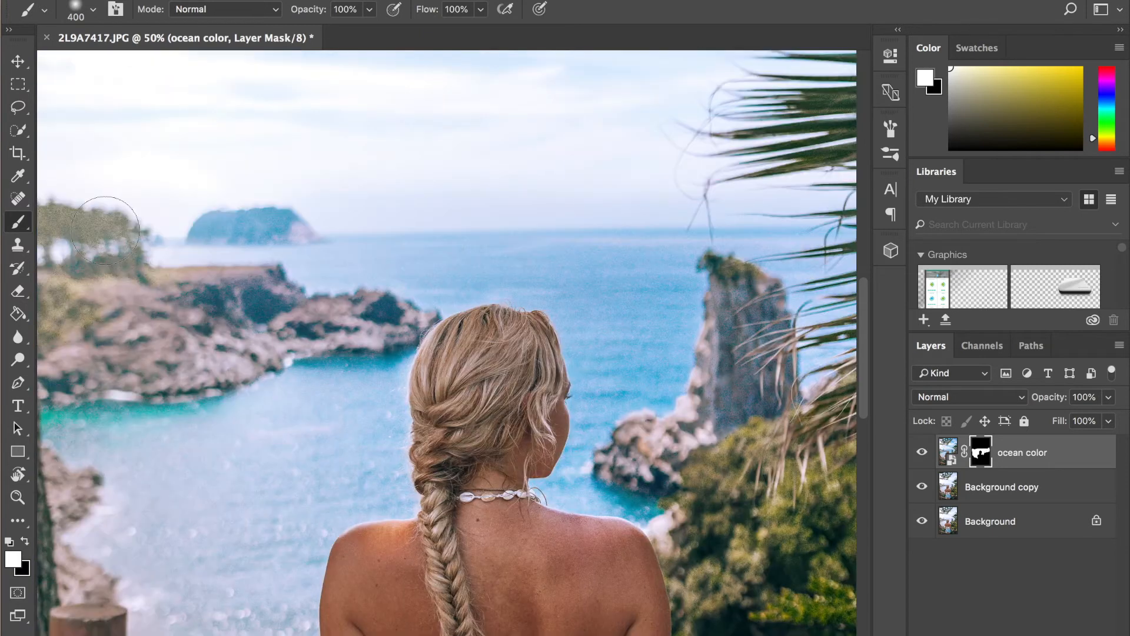
scroll(105, 230, "left", 5)
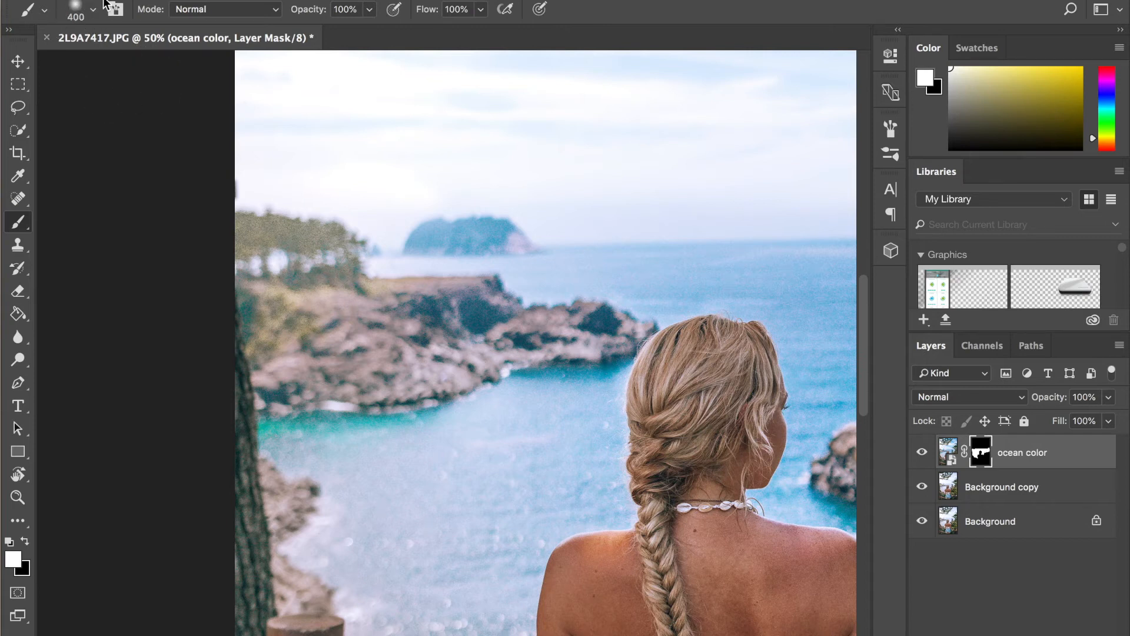
left_click(85, 11)
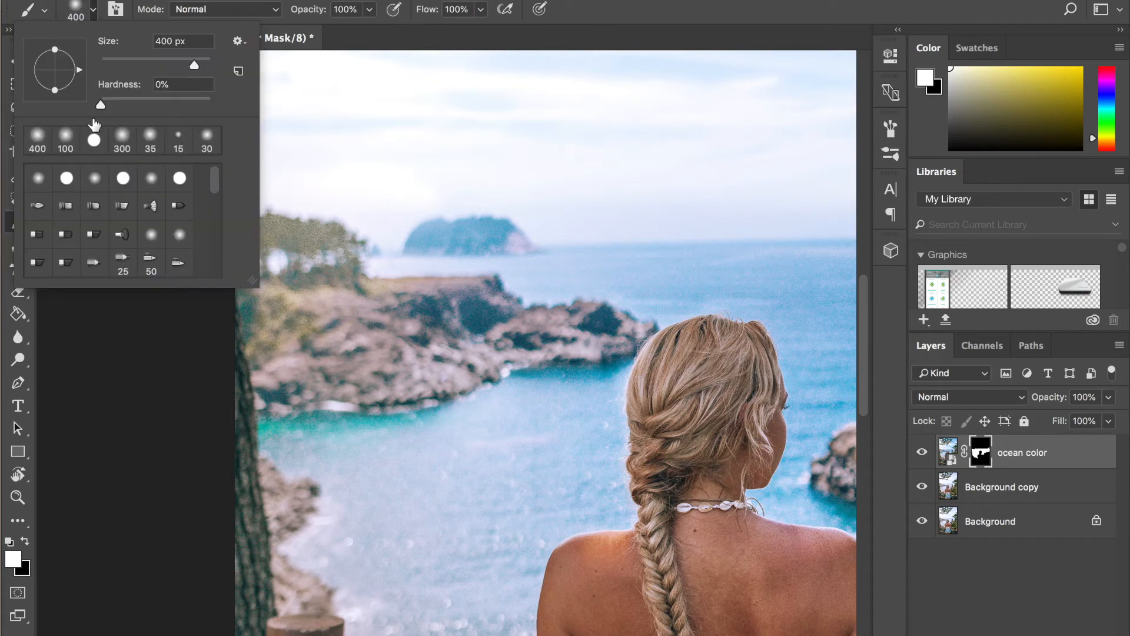
left_click(116, 1)
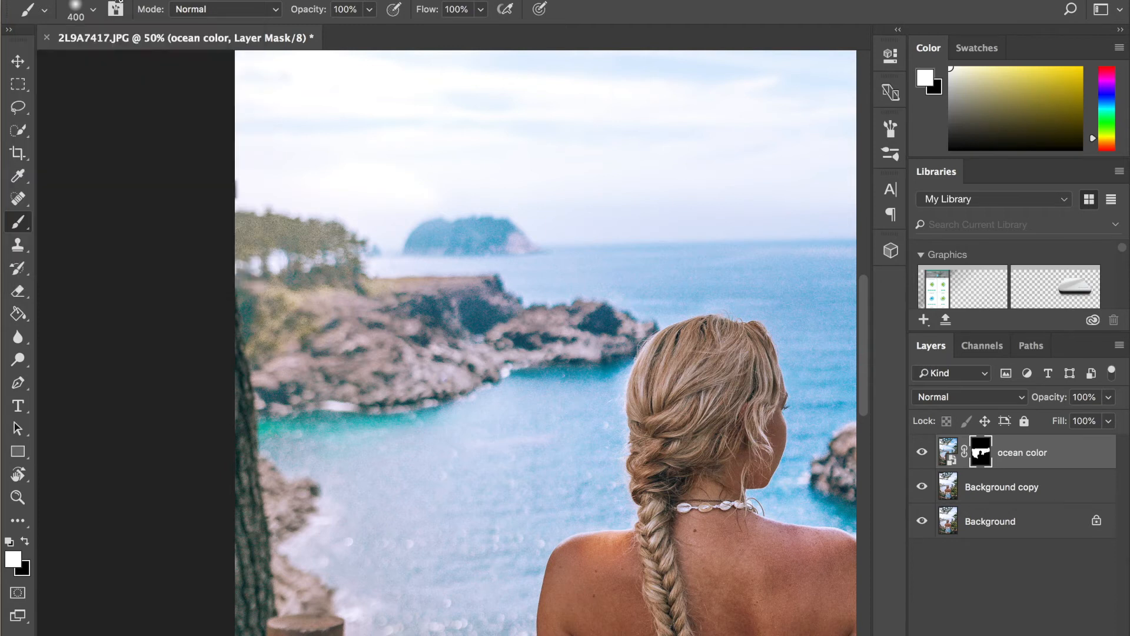
mouse_move(261, 224)
left_mouse_down()
mouse_move(239, 215)
mouse_move(253, 224)
left_mouse_up()
- Examine the mask edges around the palm, the woman, the fence and the coastline
scroll(441, 353, "right", 5)
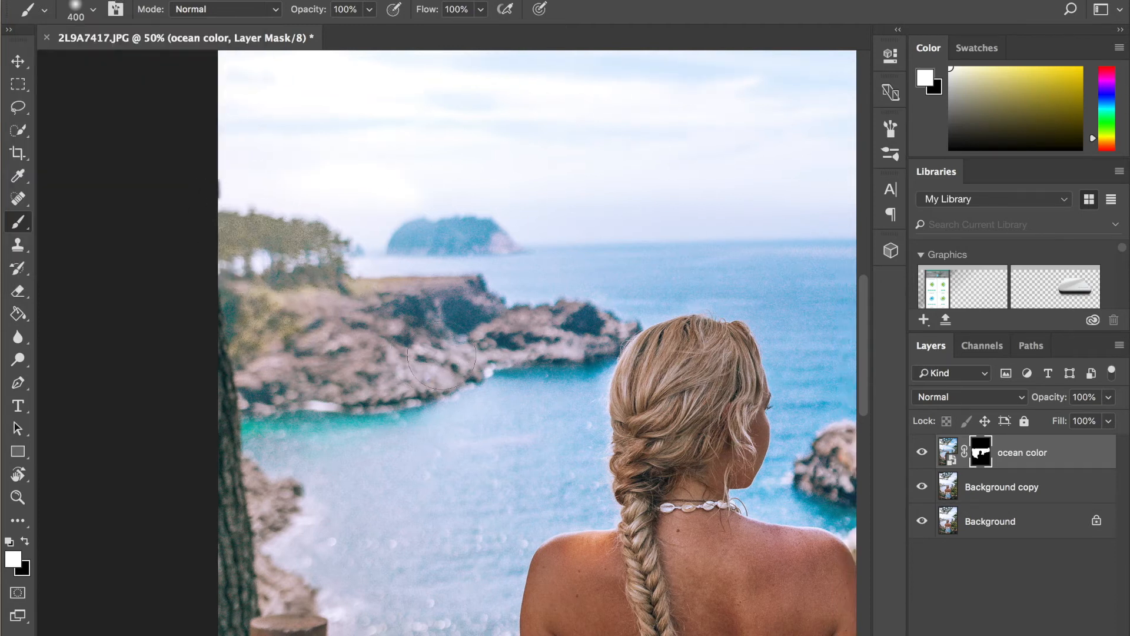
scroll(440, 355, "right", 8)
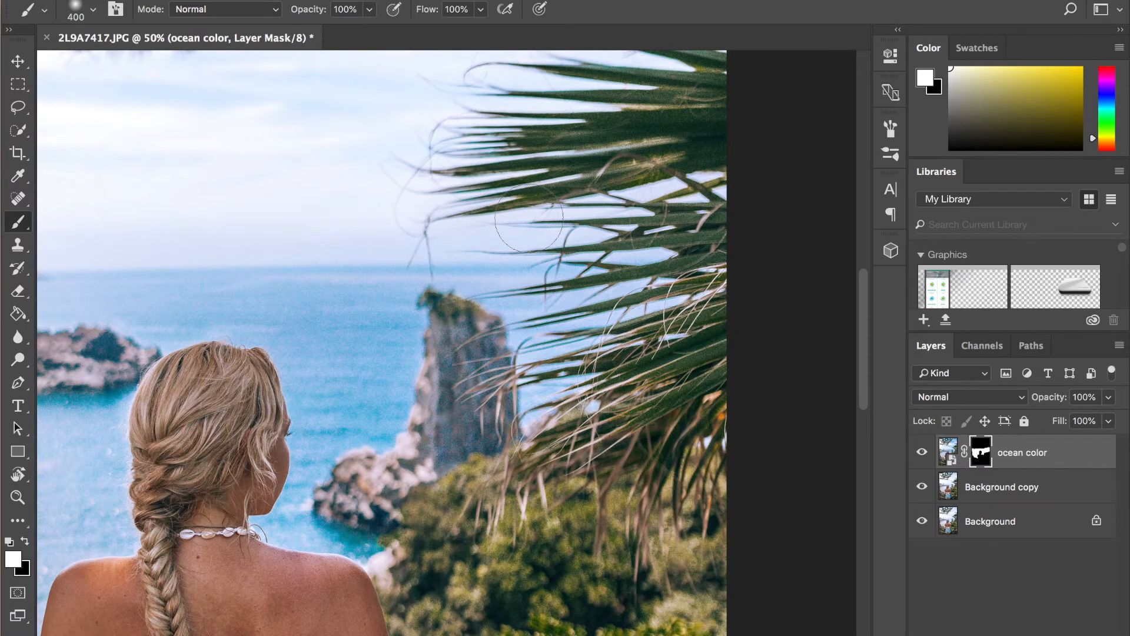
scroll(448, 234, "up", 5)
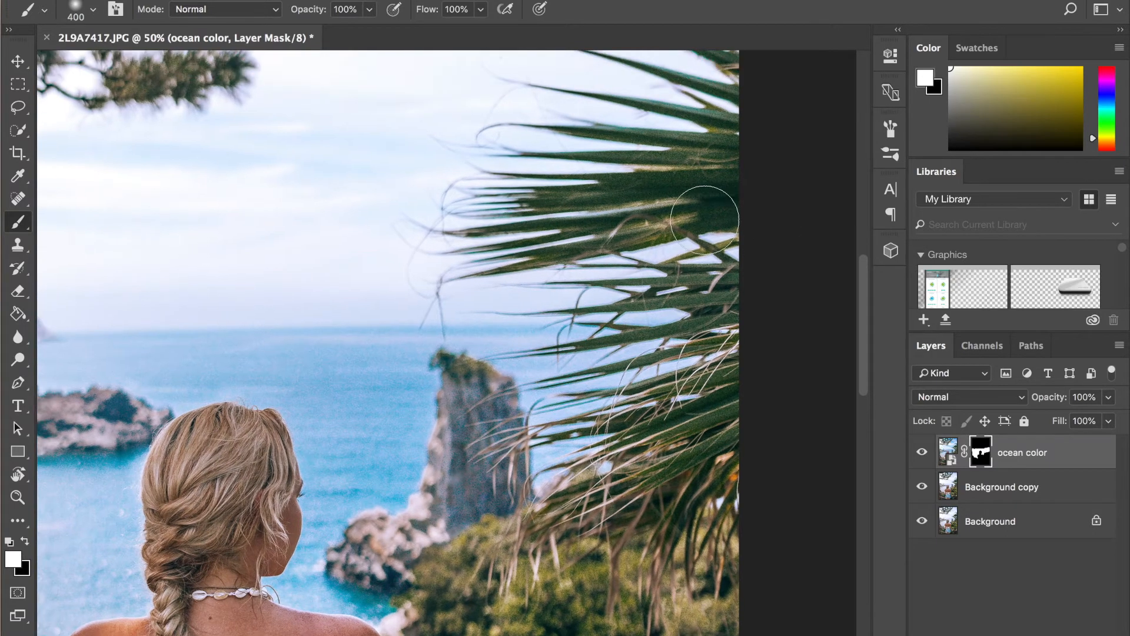
scroll(576, 442, "down", 15)
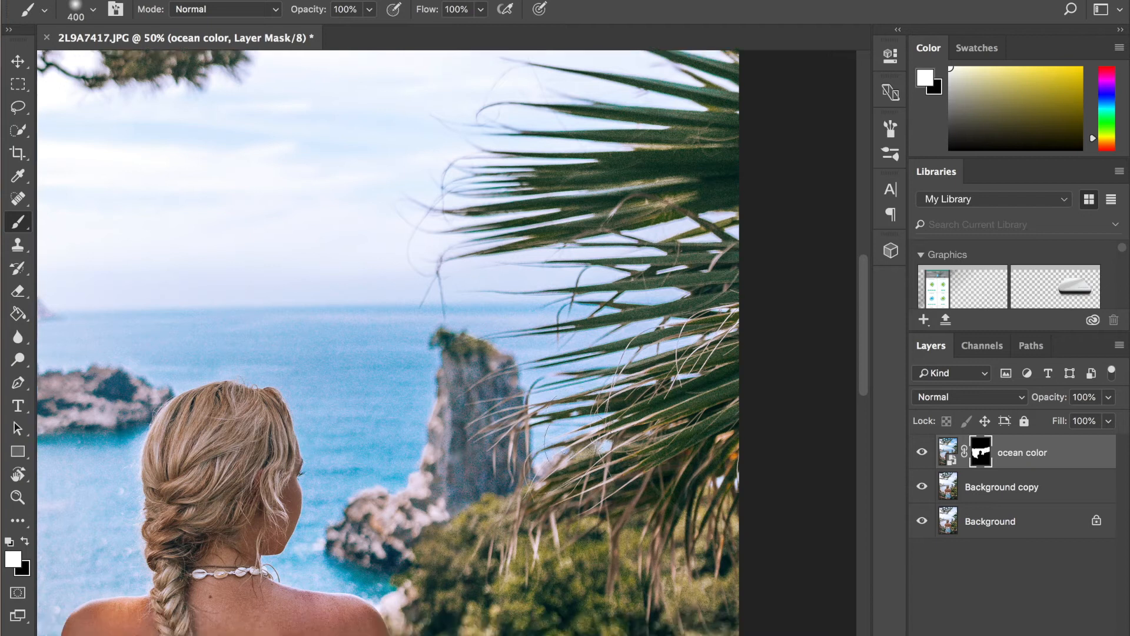
scroll(578, 442, "down", 20)
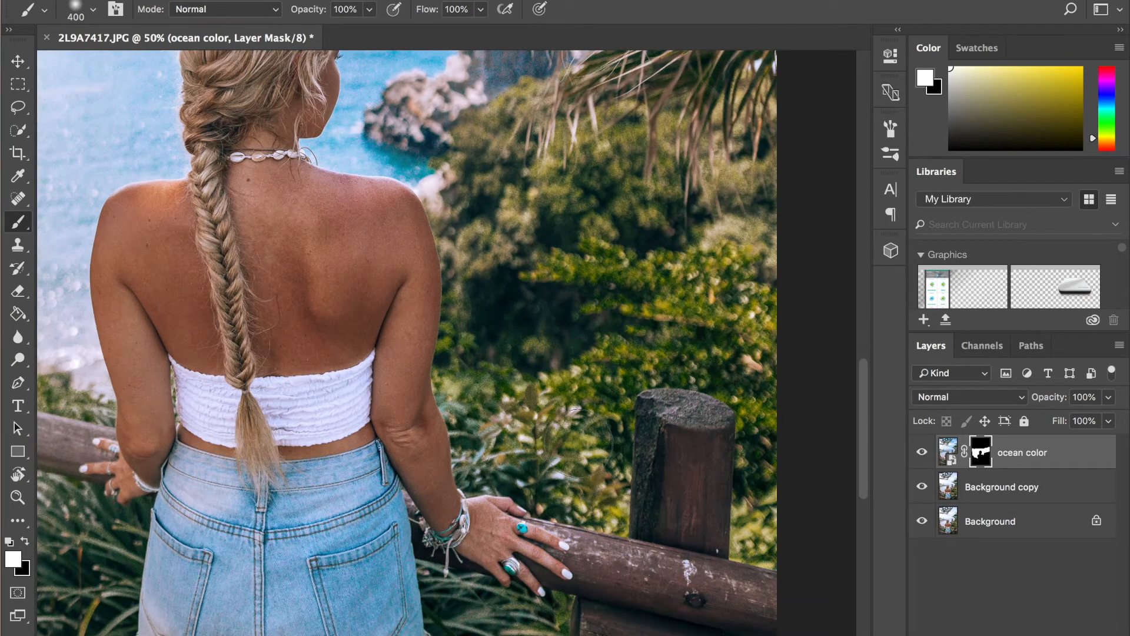
scroll(493, 378, "left", 15)
scroll(492, 378, "up", 10)
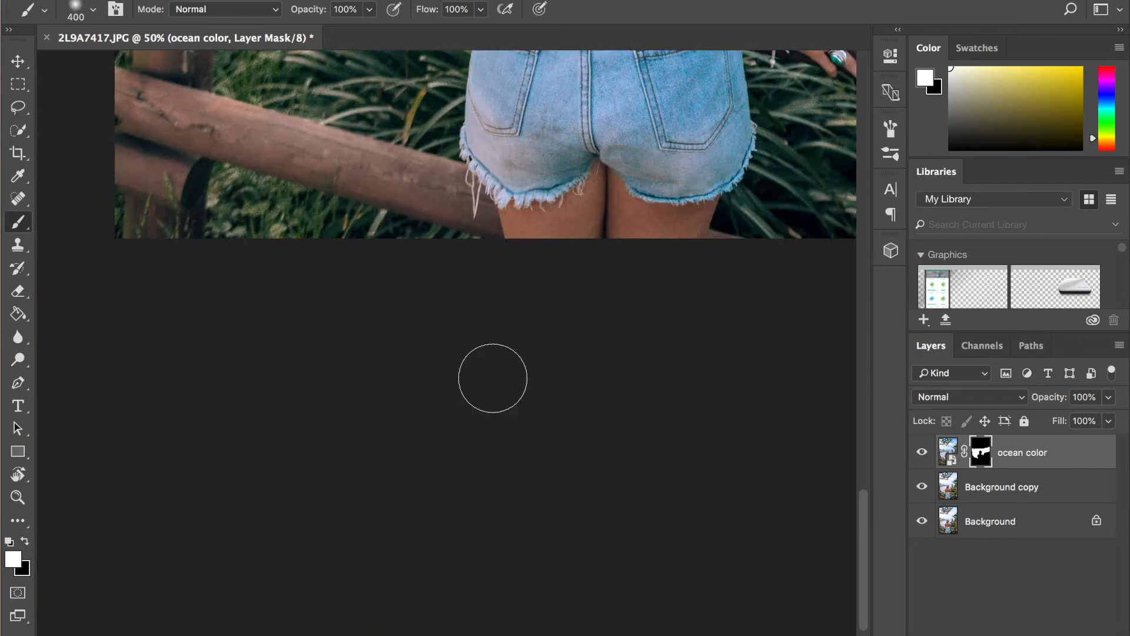
scroll(492, 378, "up", 20)
scroll(492, 378, "left", 5)
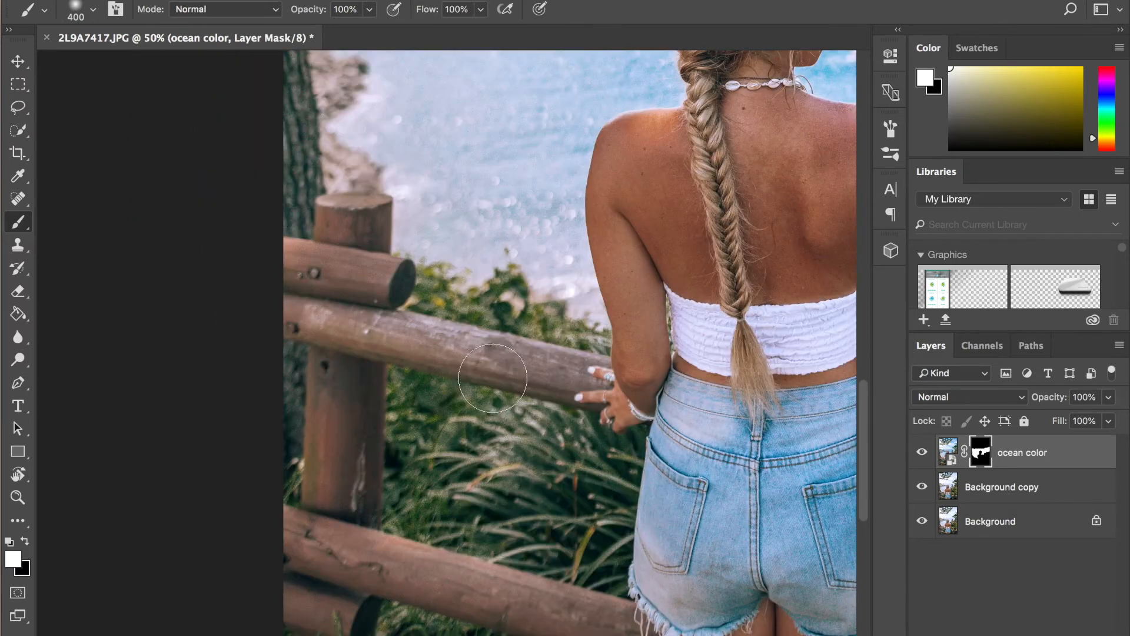
scroll(492, 378, "down", 20)
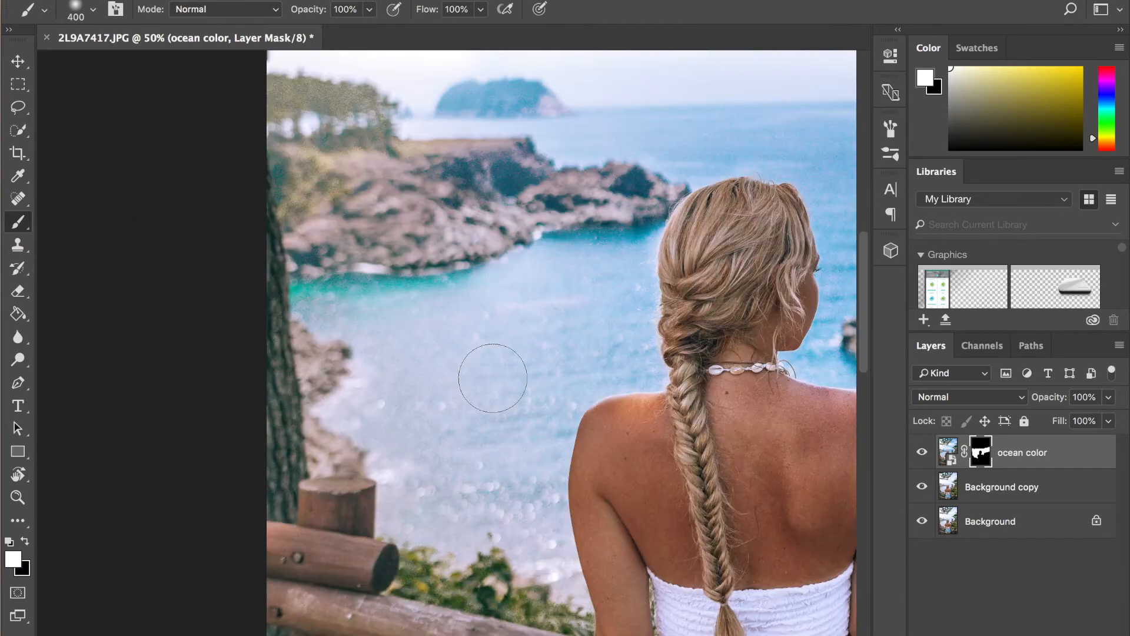
scroll(493, 378, "left", 3)
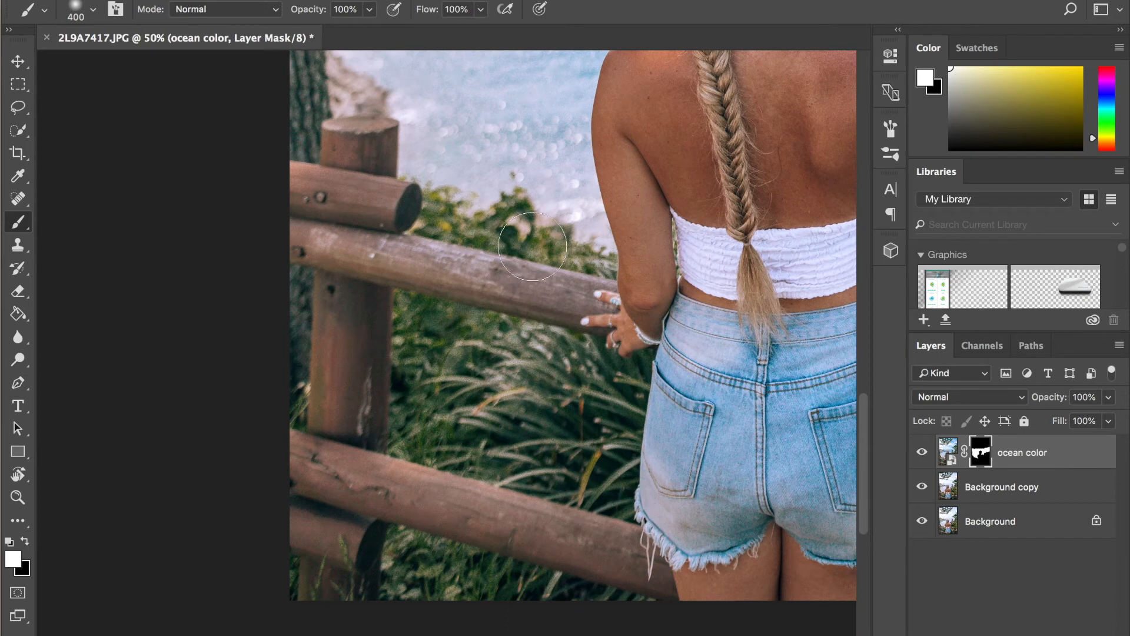
- Hide and show the ocean color layer to compare the whole photo before and after
key("ctrl+minus")
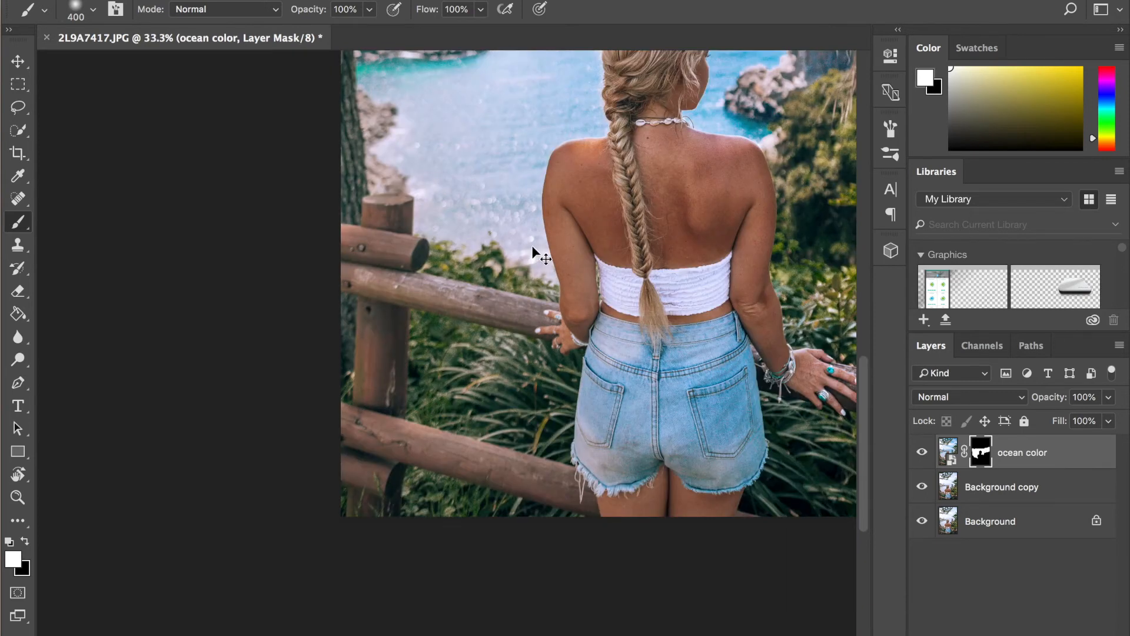
key("ctrl+minus")
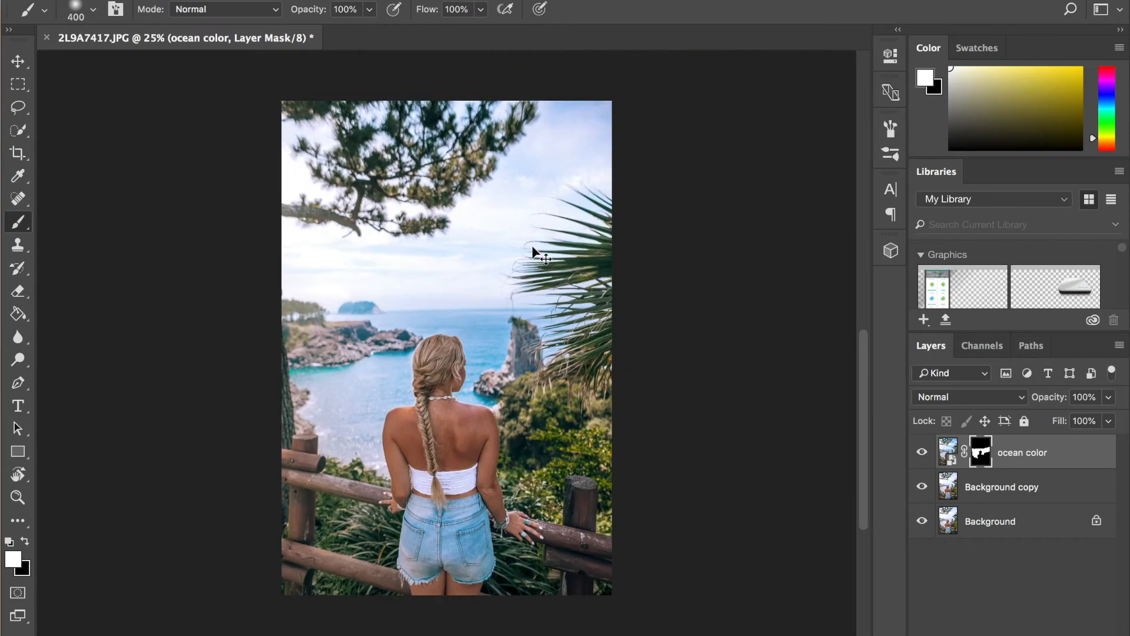
key("ctrl+minus")
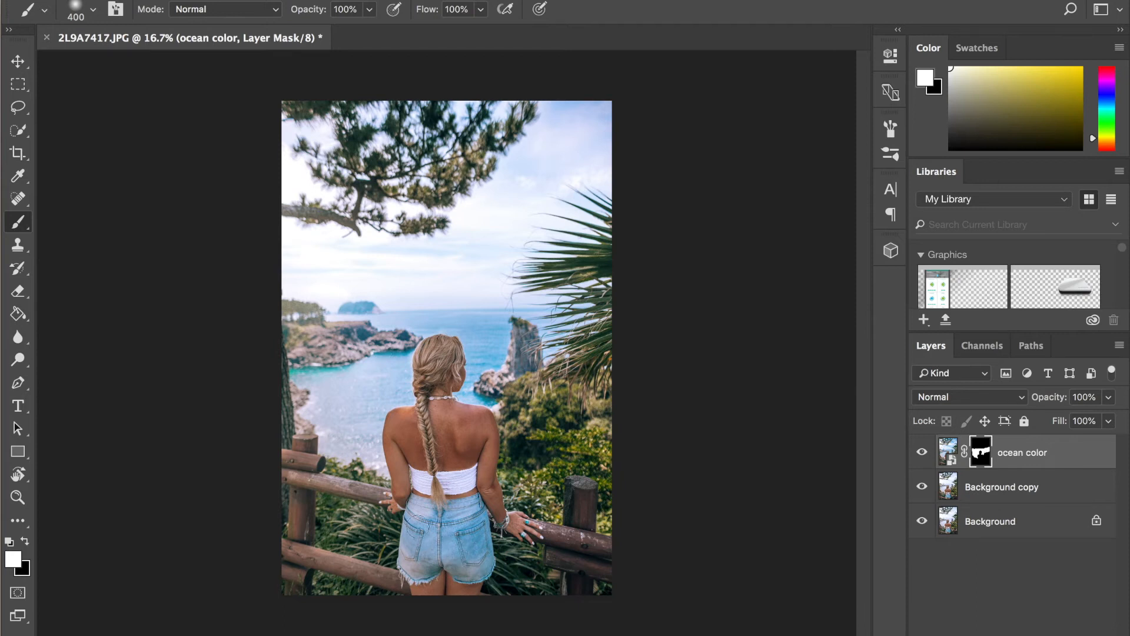
left_click(922, 454)
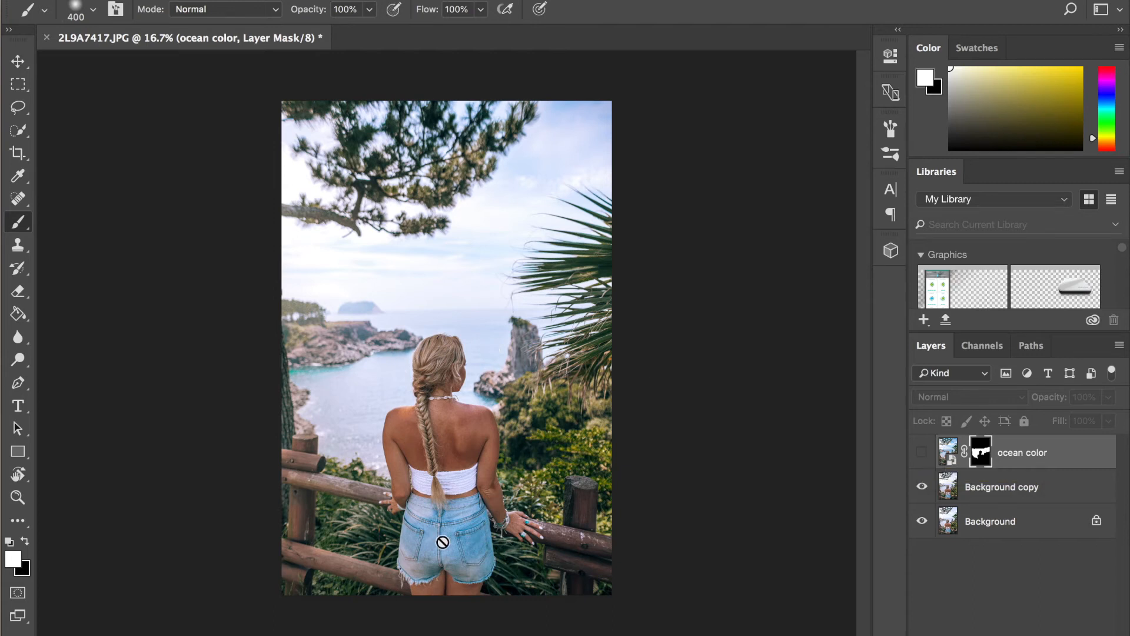
left_click(921, 452)
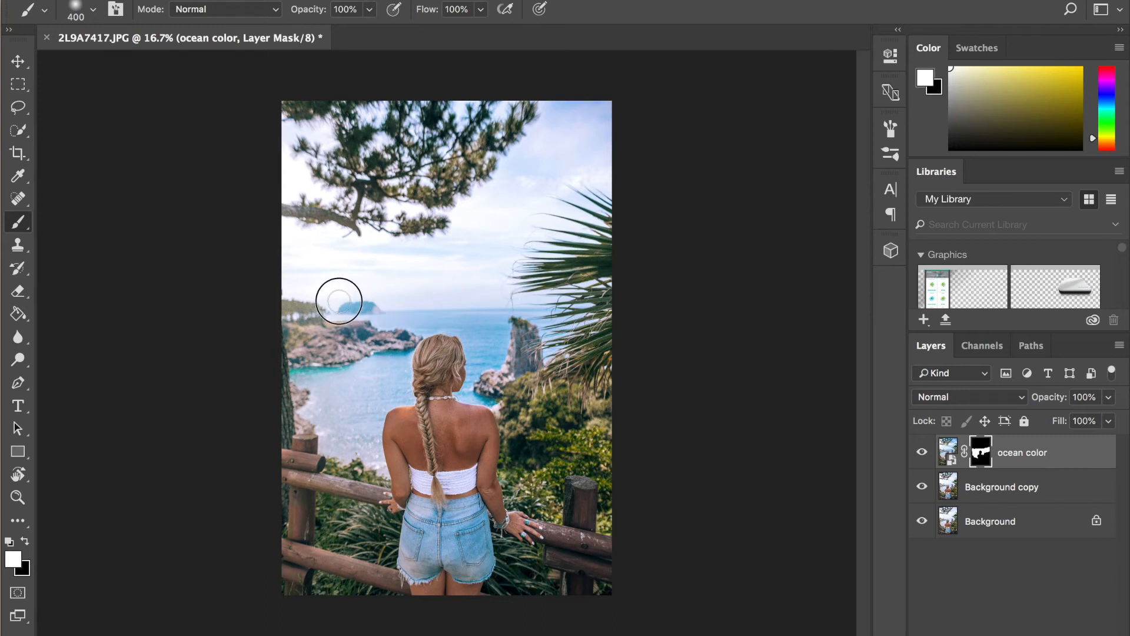
- Set the brush opacity to 26% and its size to 900 px
left_click(369, 10)
left_click(310, 33)
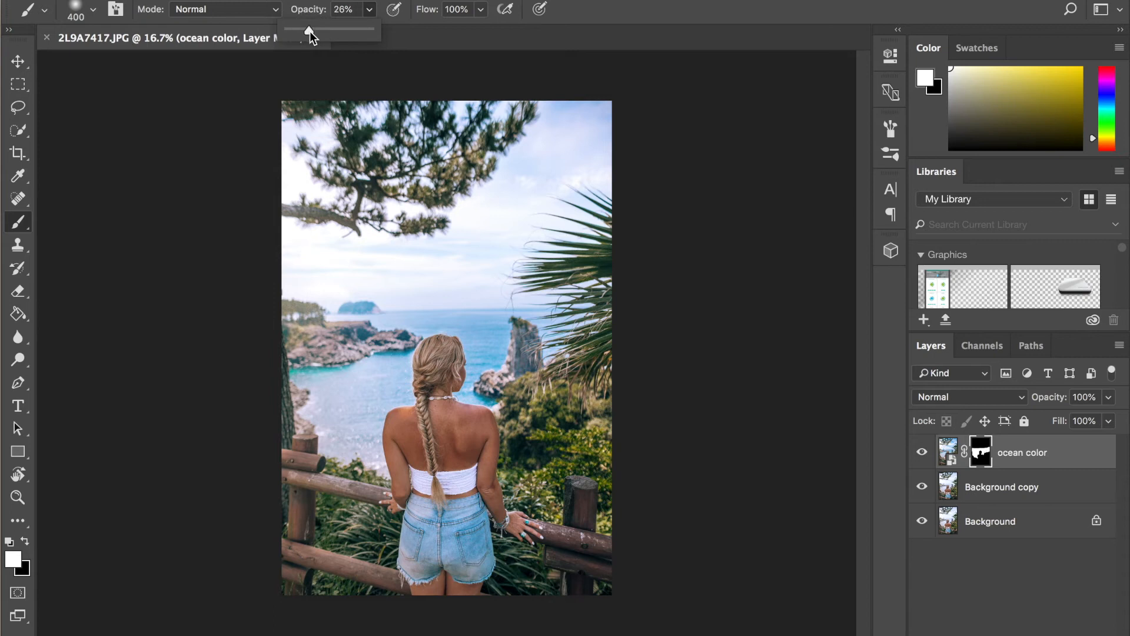
left_click(408, 2)
key("bracketright")
key("bracketright")
key("bracketright")
key("bracketright")
key("bracketright")
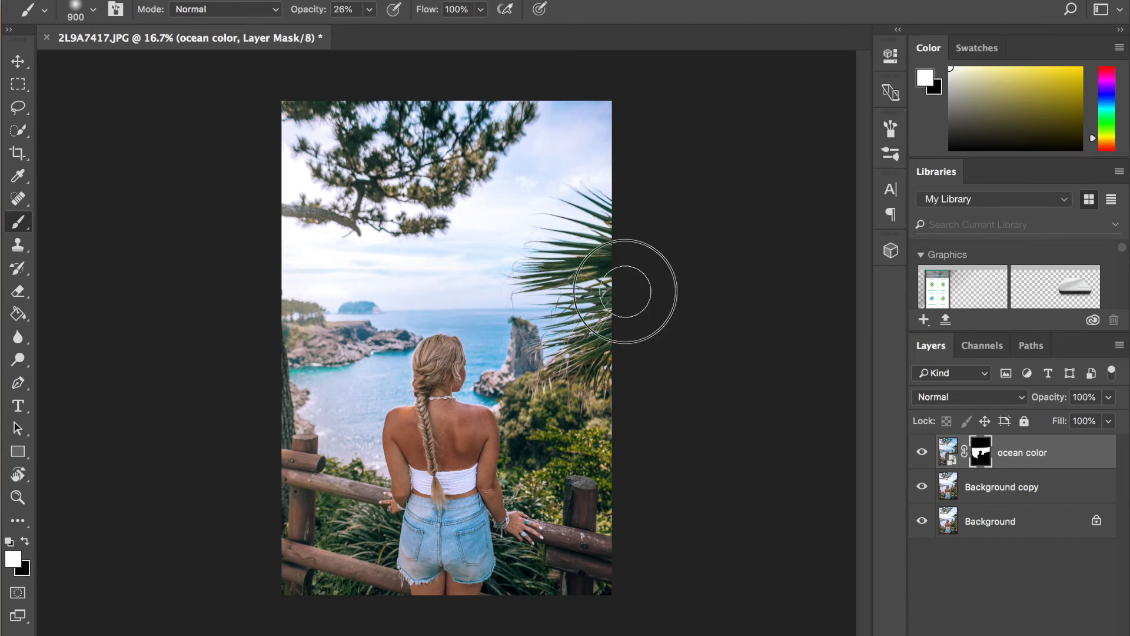
- Paint a faint white stroke across the lower sky on the ocean color mask, from near the palm to the left edge
left_click(25, 542)
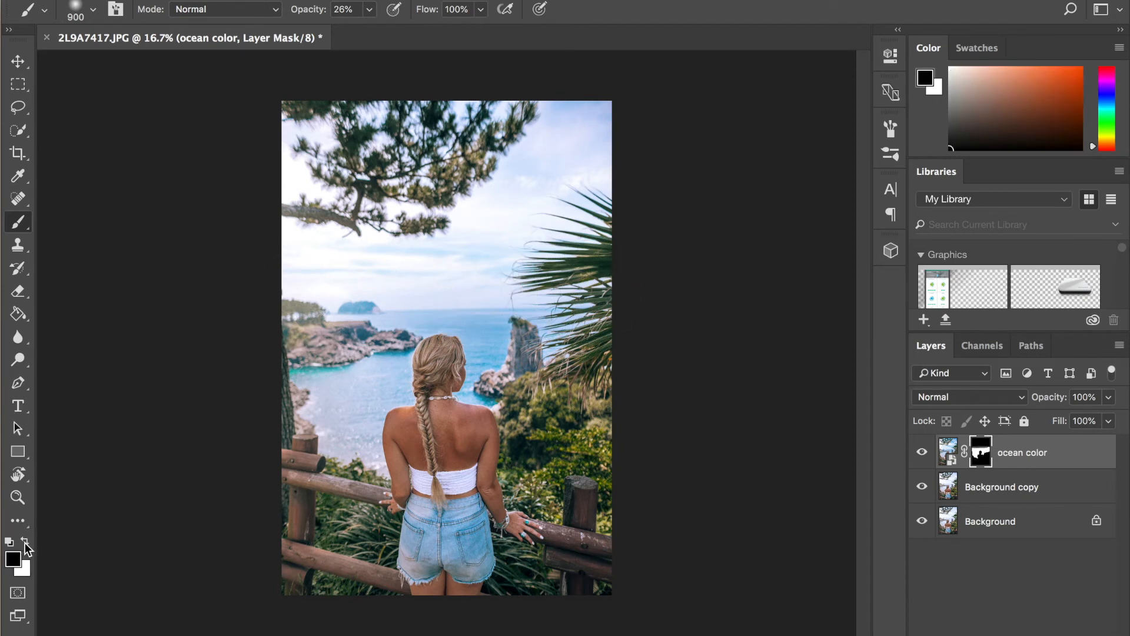
left_click(25, 541)
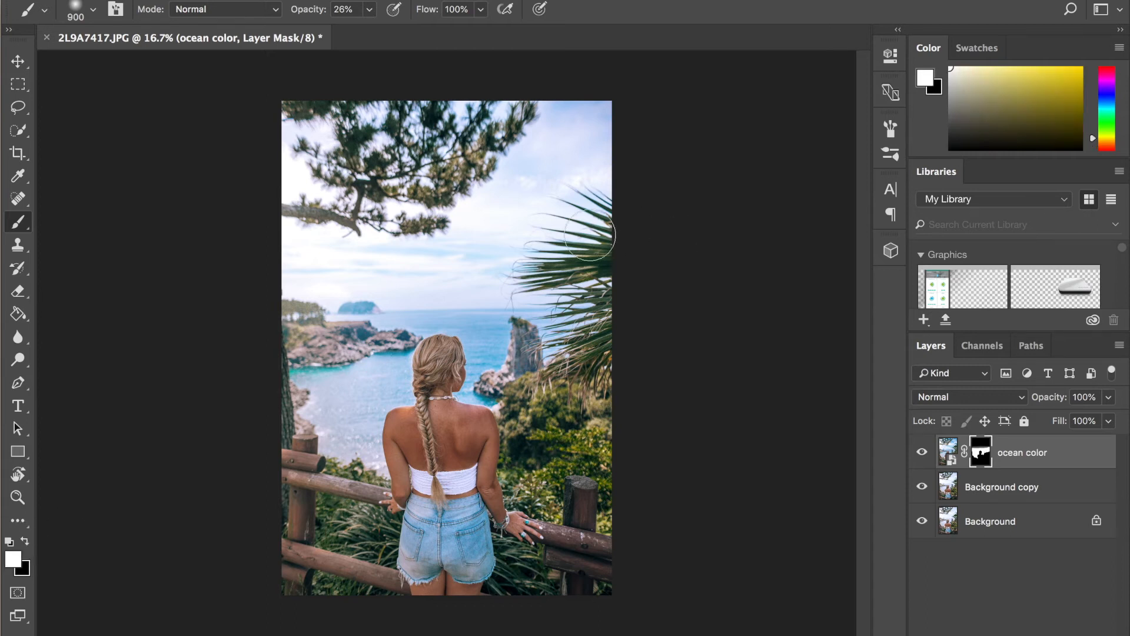
mouse_move(487, 250)
left_mouse_down()
mouse_move(303, 243)
mouse_move(333, 255)
mouse_move(606, 240)
mouse_move(424, 255)
mouse_move(283, 248)
left_mouse_up()
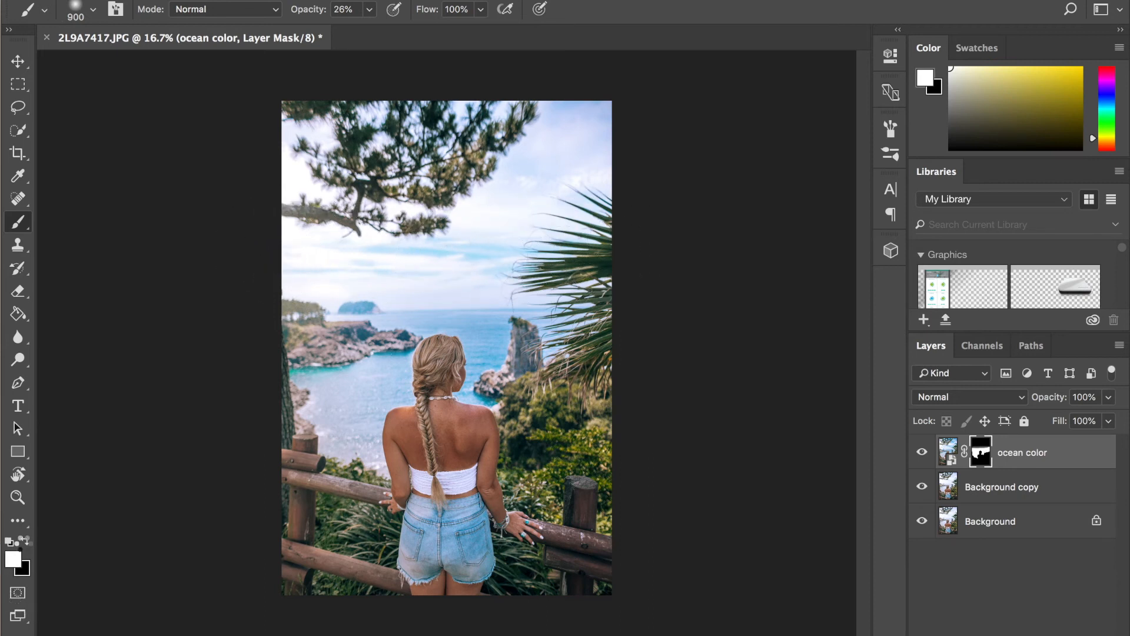
- Make black the foreground color and brush over the palm leaves on the mask to reduce the effect there
left_click(25, 541)
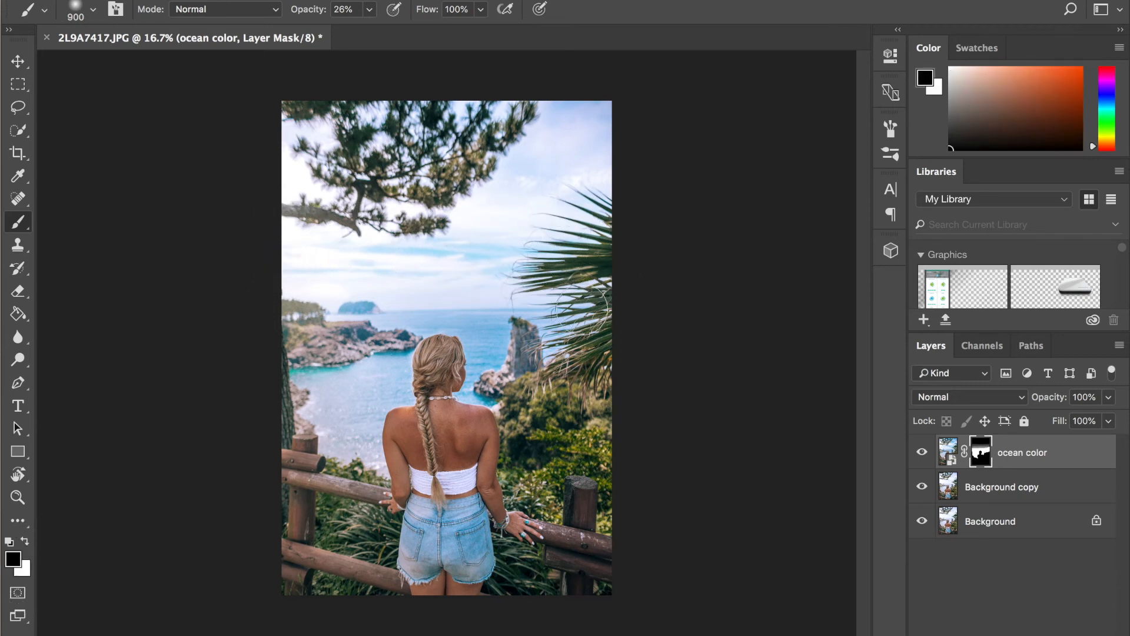
mouse_move(584, 248)
left_mouse_down()
mouse_move(351, 263)
mouse_move(249, 254)
mouse_move(311, 265)
mouse_move(597, 257)
mouse_move(474, 266)
mouse_move(266, 244)
mouse_move(565, 262)
left_mouse_up()
mouse_move(565, 260)
left_mouse_down()
mouse_move(598, 257)
mouse_move(361, 243)
mouse_move(491, 242)
mouse_move(307, 255)
mouse_move(565, 261)
left_mouse_up()
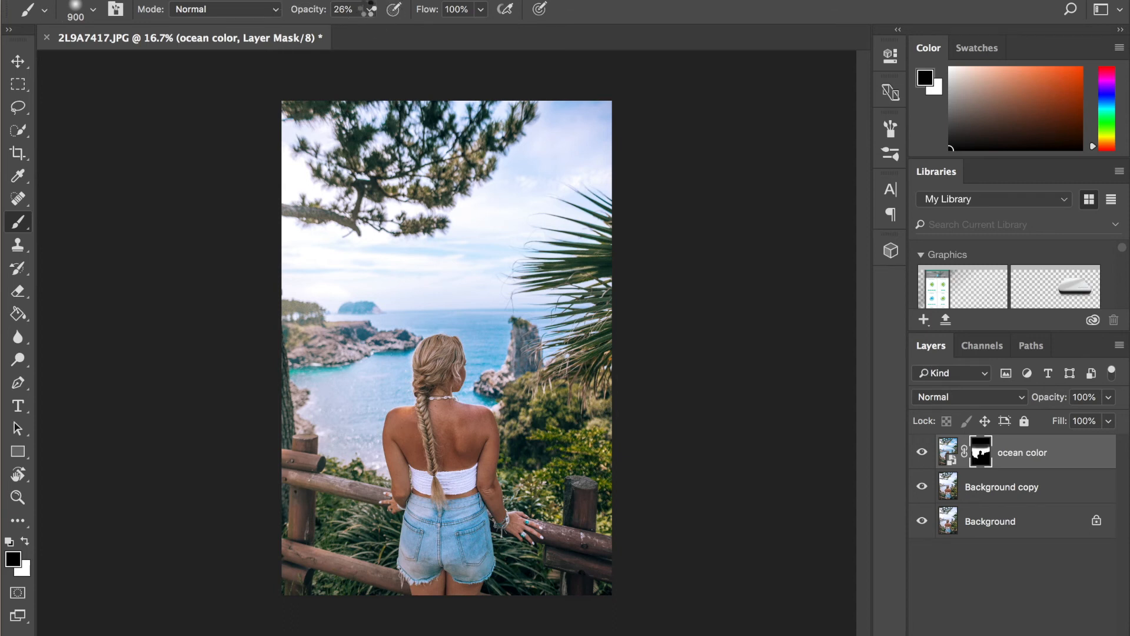
- Set the brush opacity to 100% for painting on the ocean color mask
left_click(369, 13)
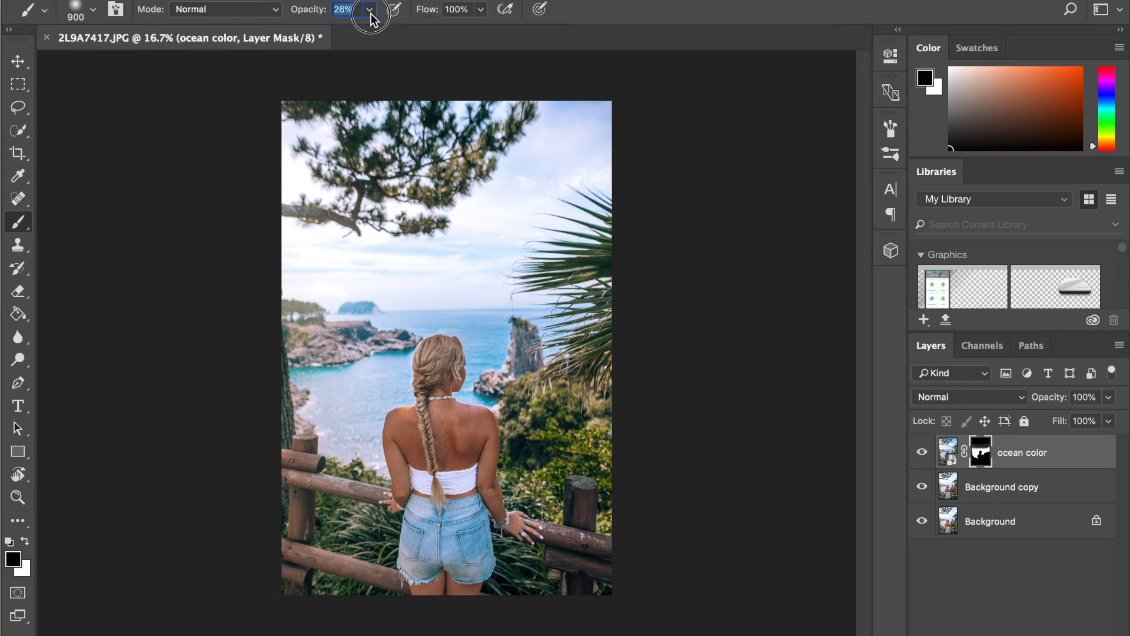
left_click_drag(371, 33, 542, 56)
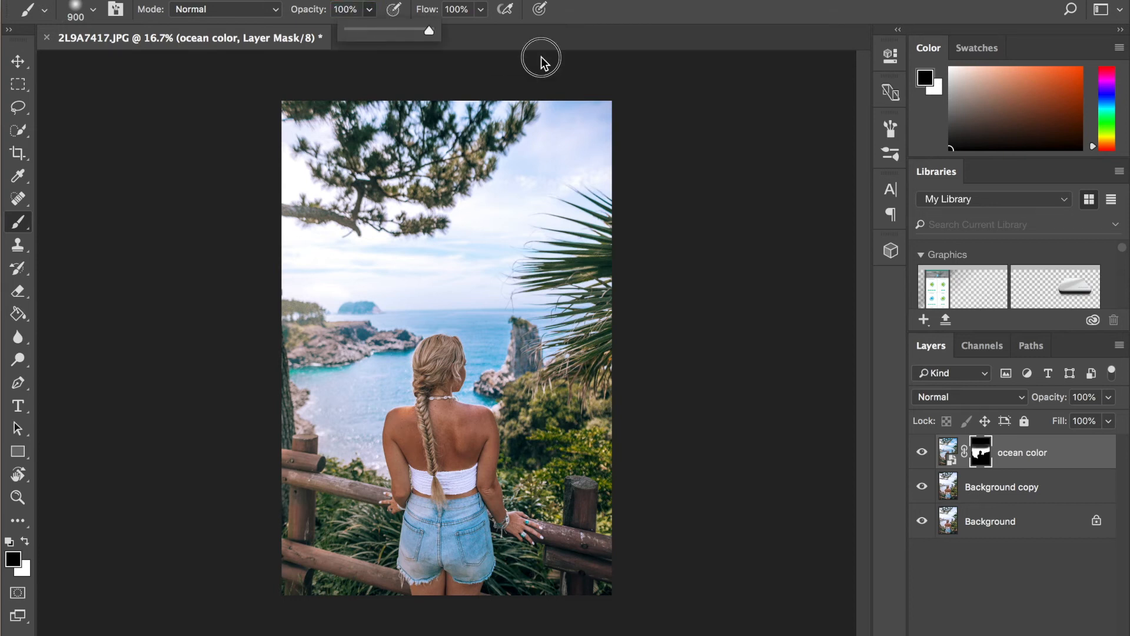
left_click(626, 38)
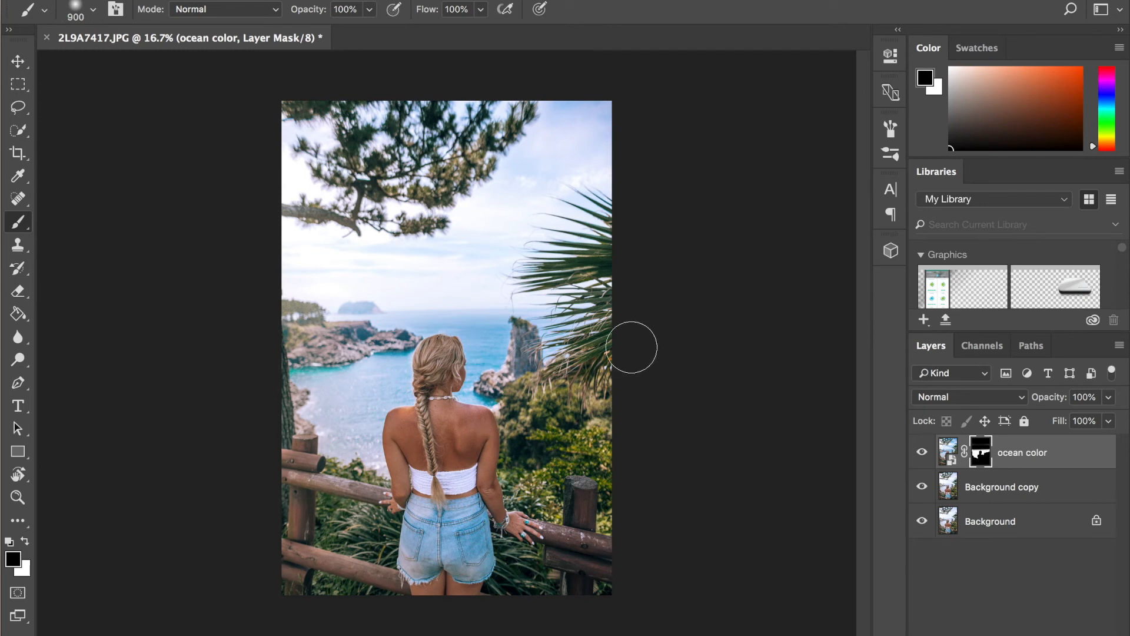
- Reduce the ocean color layer's opacity to 64%
left_click(1108, 397)
left_click_drag(1099, 422, 1101, 421)
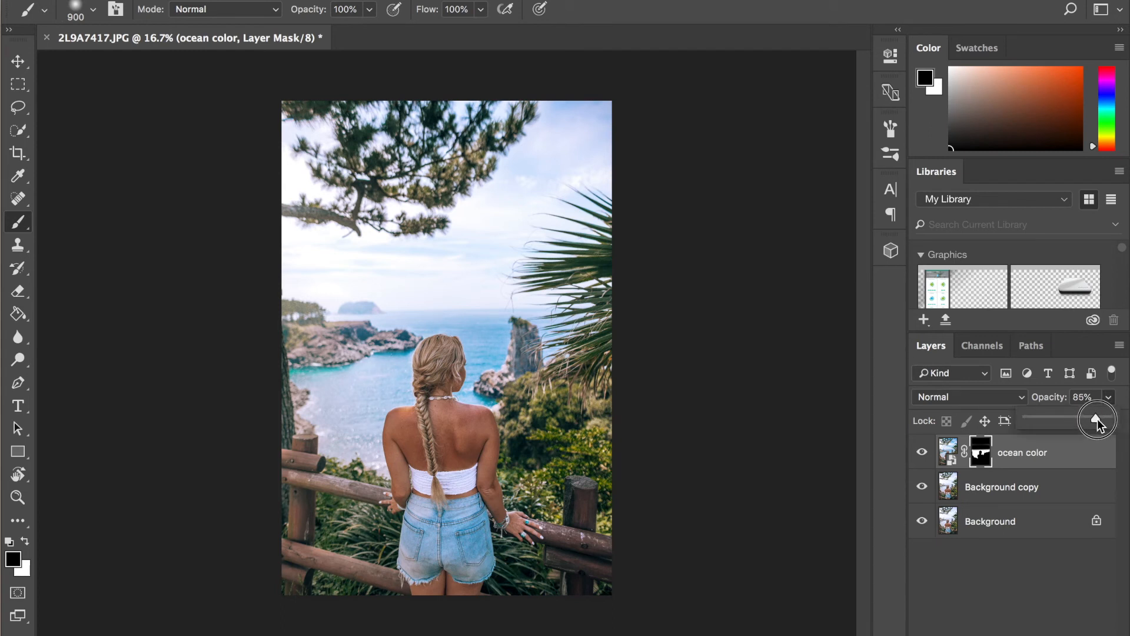
left_click_drag(1090, 419, 1047, 420)
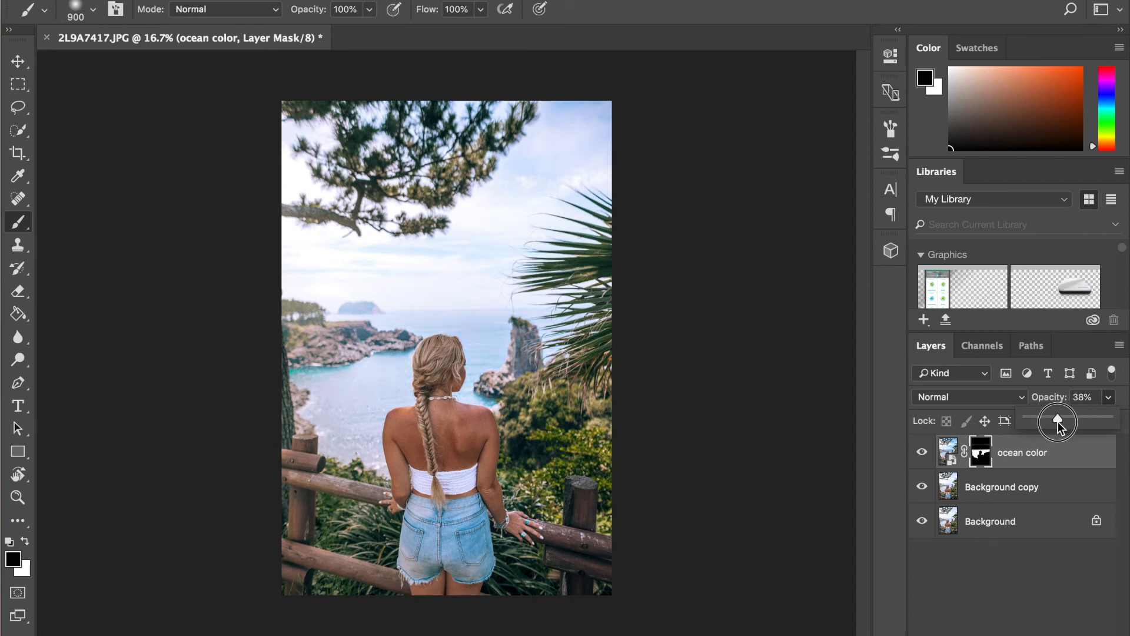
left_click_drag(1075, 426, 1079, 426)
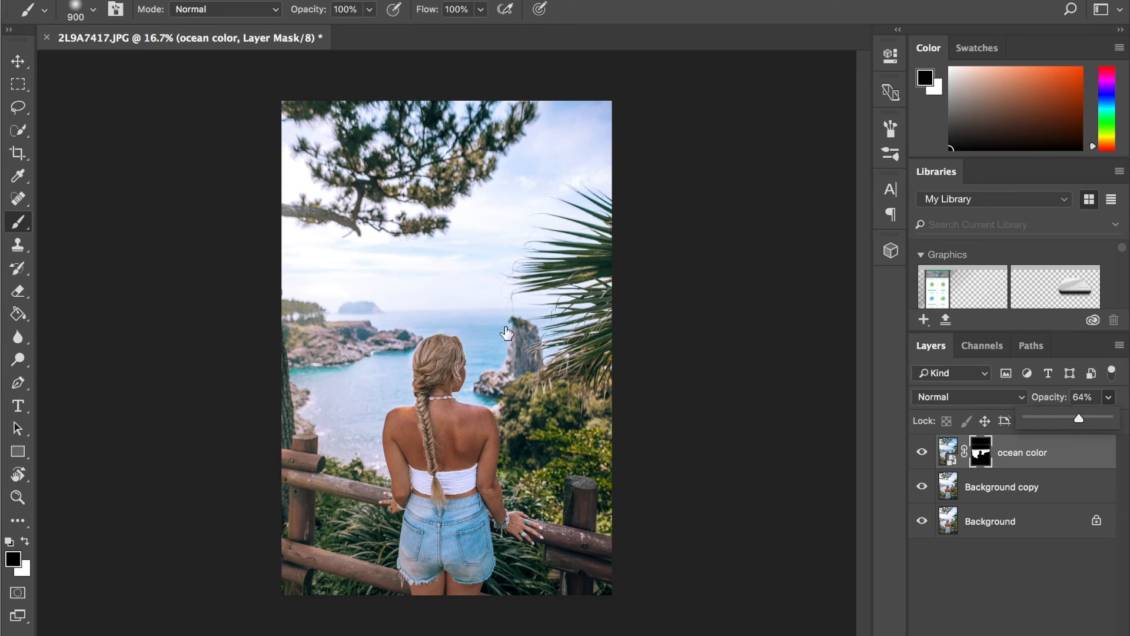
- Set the brush opacity to 23% and brush black lightly over the horizon beside the palm on the ocean color mask
left_click(370, 10)
left_click(307, 28)
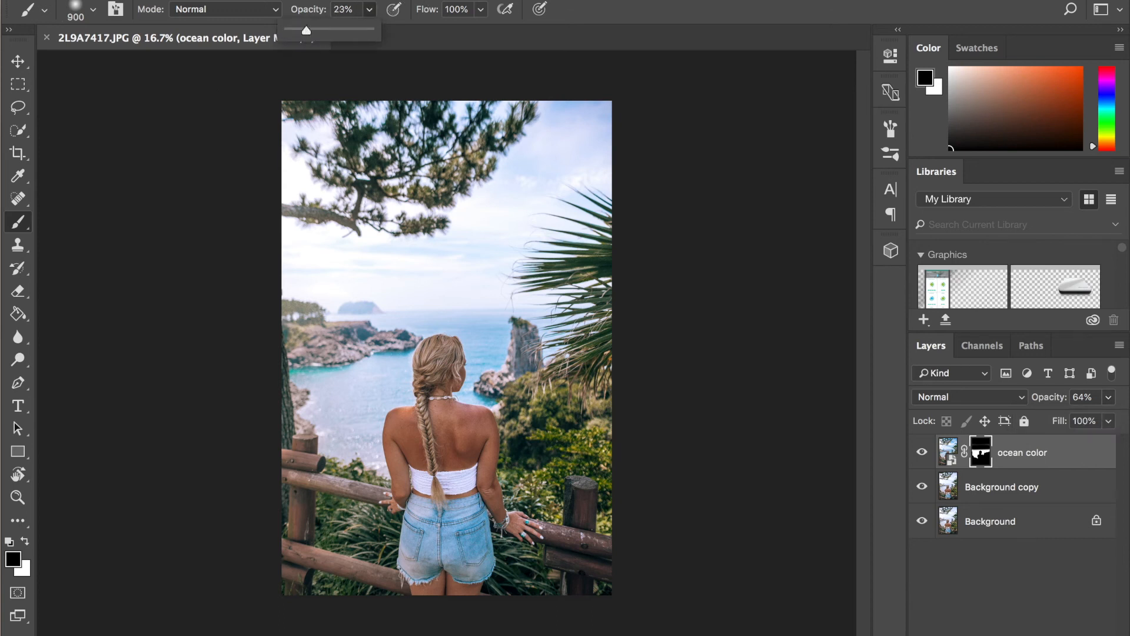
mouse_move(502, 297)
left_mouse_down()
mouse_move(463, 310)
mouse_move(514, 313)
mouse_move(454, 309)
mouse_move(512, 312)
left_mouse_up()
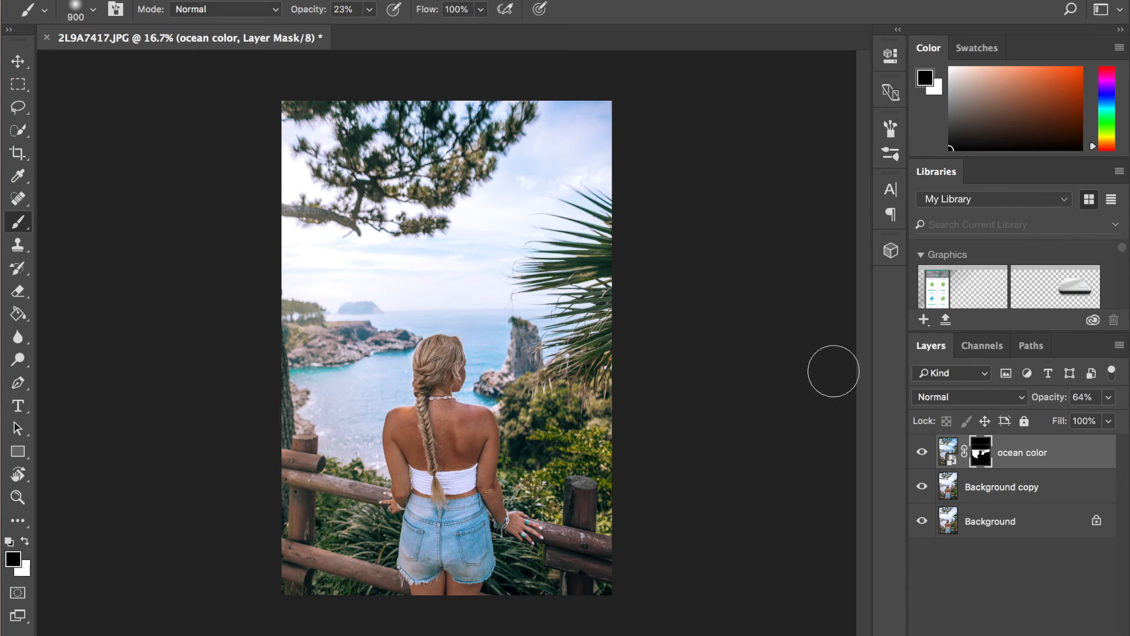
- Set the ocean color layer's opacity to 91% and hide and show the layer to compare the photo before and after
left_click(1109, 403)
left_click_drag(1089, 423, 1112, 422)
left_click(922, 452)
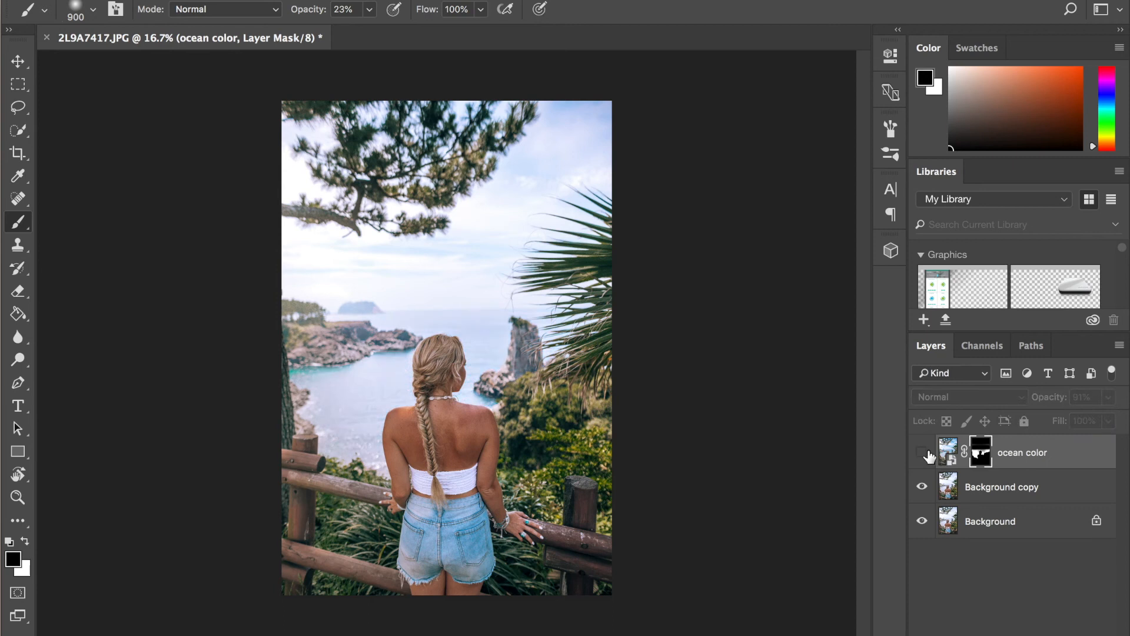
left_click(922, 452)
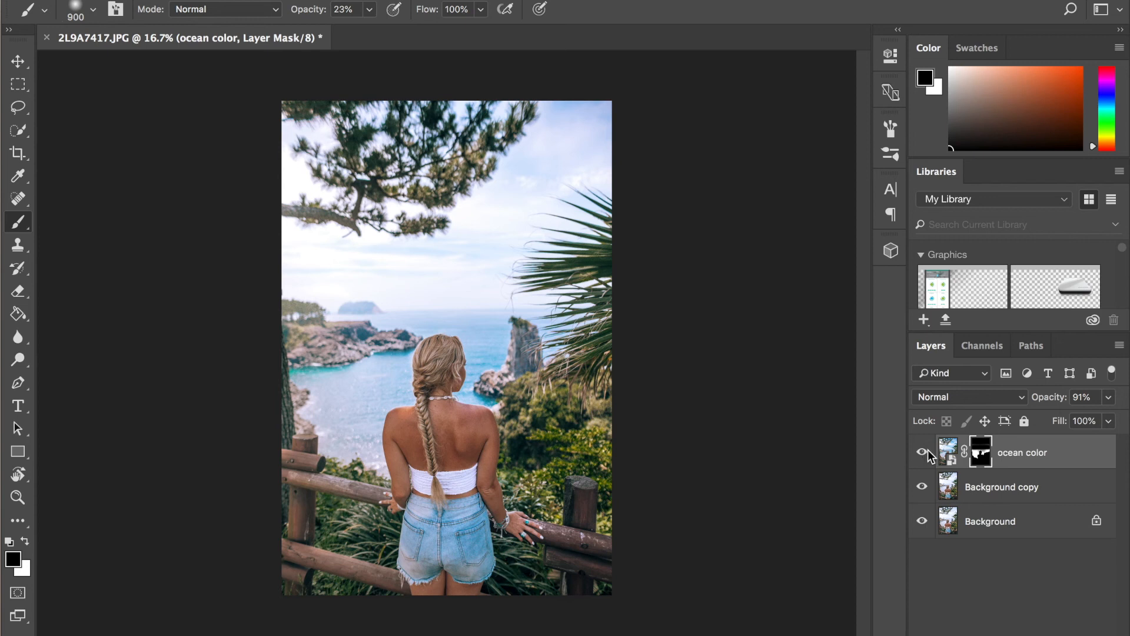
key("super+plus")
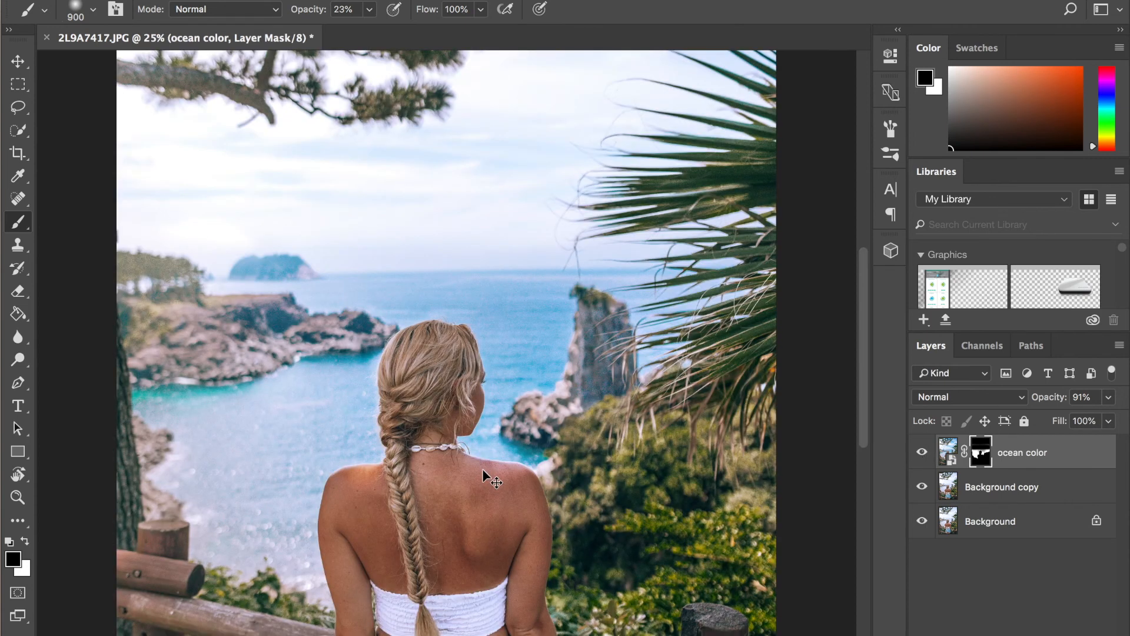
key("super+minus")
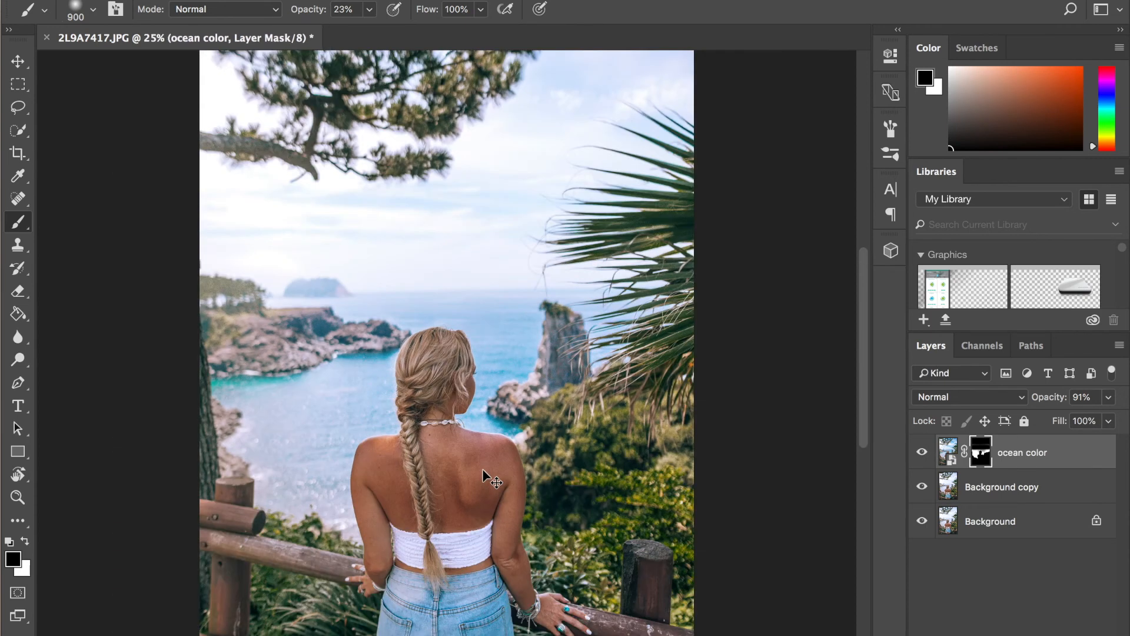
key("super+minus")
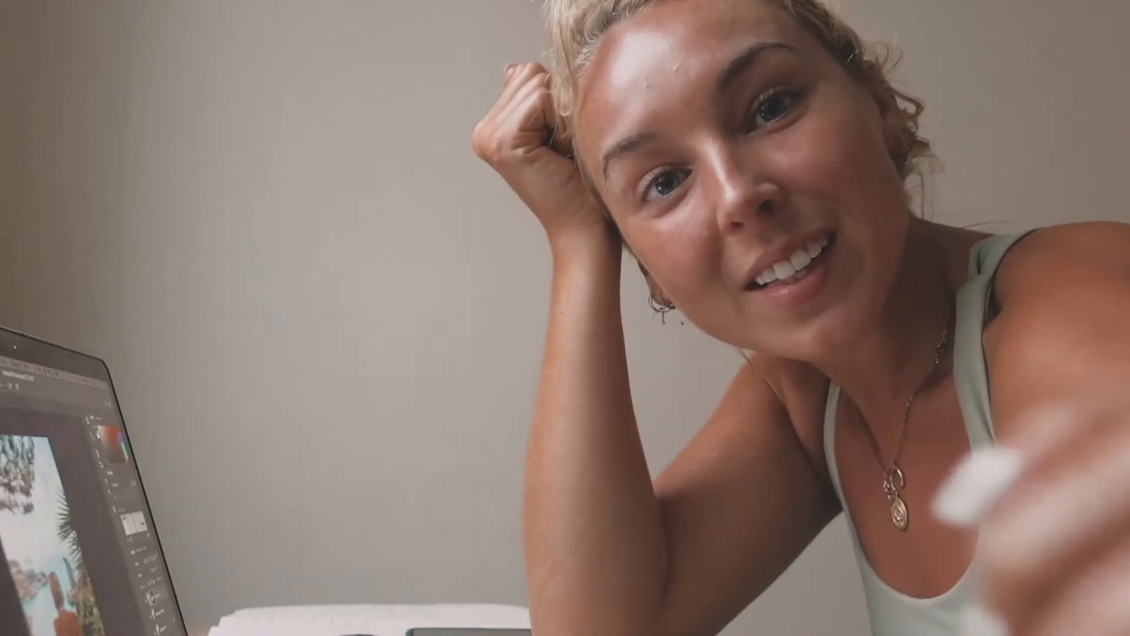